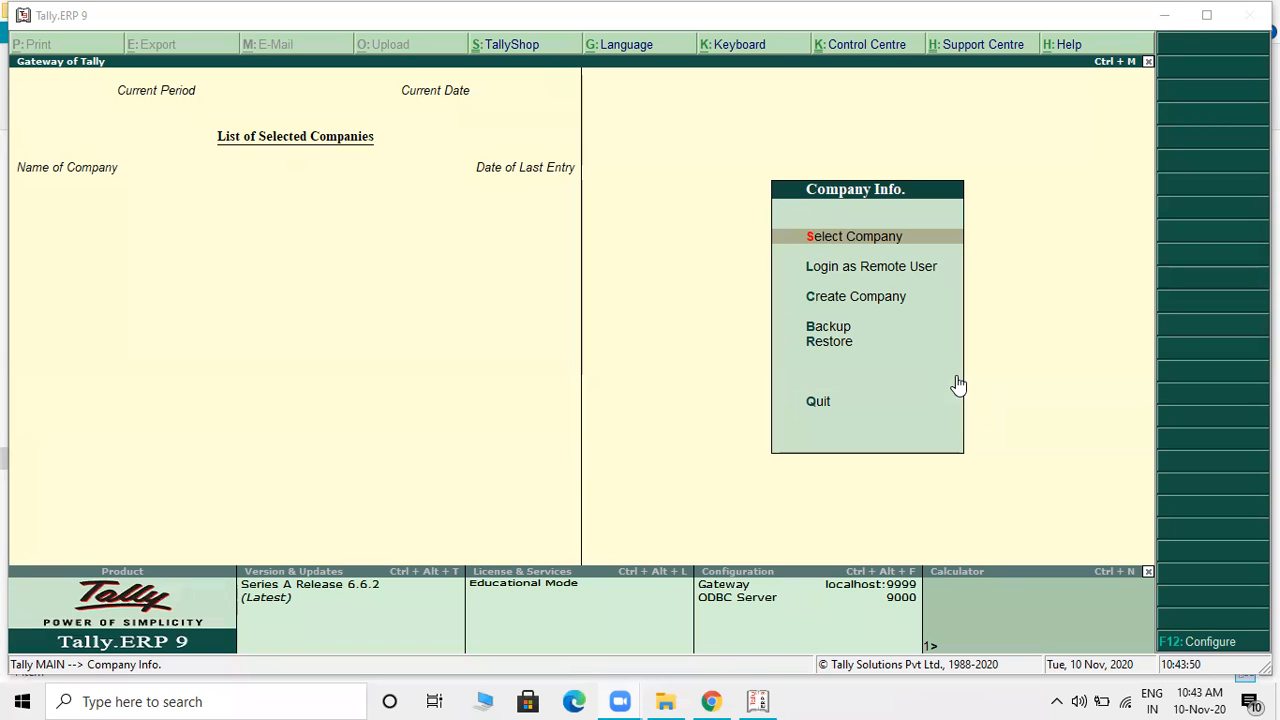
Load the company Daruwala Pvt Ltd from the list of companies.
click(860, 243)
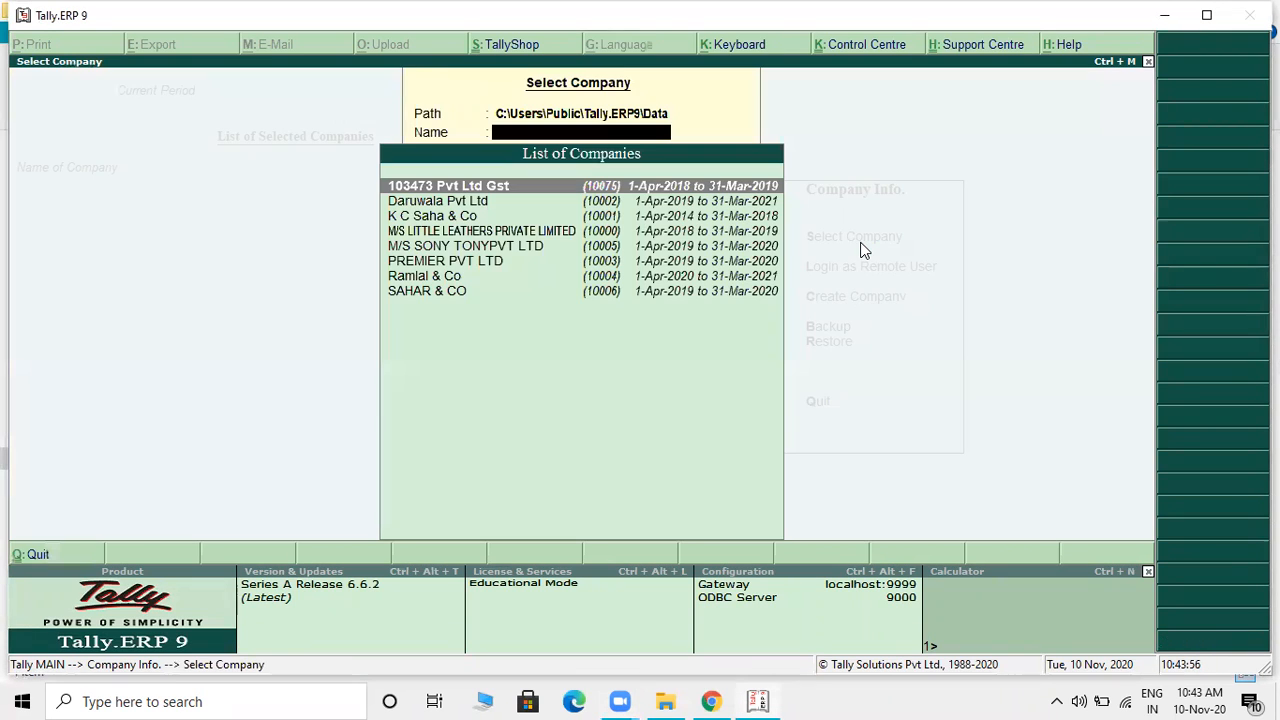
click(448, 202)
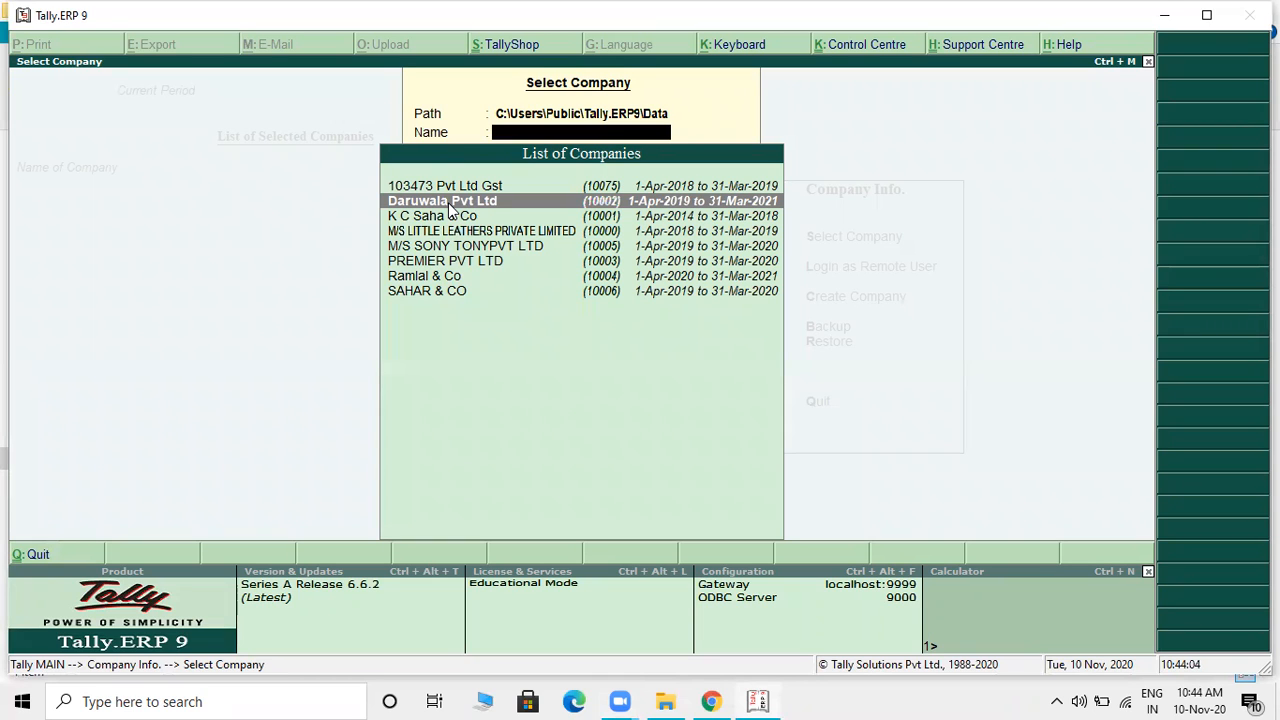
click(448, 207)
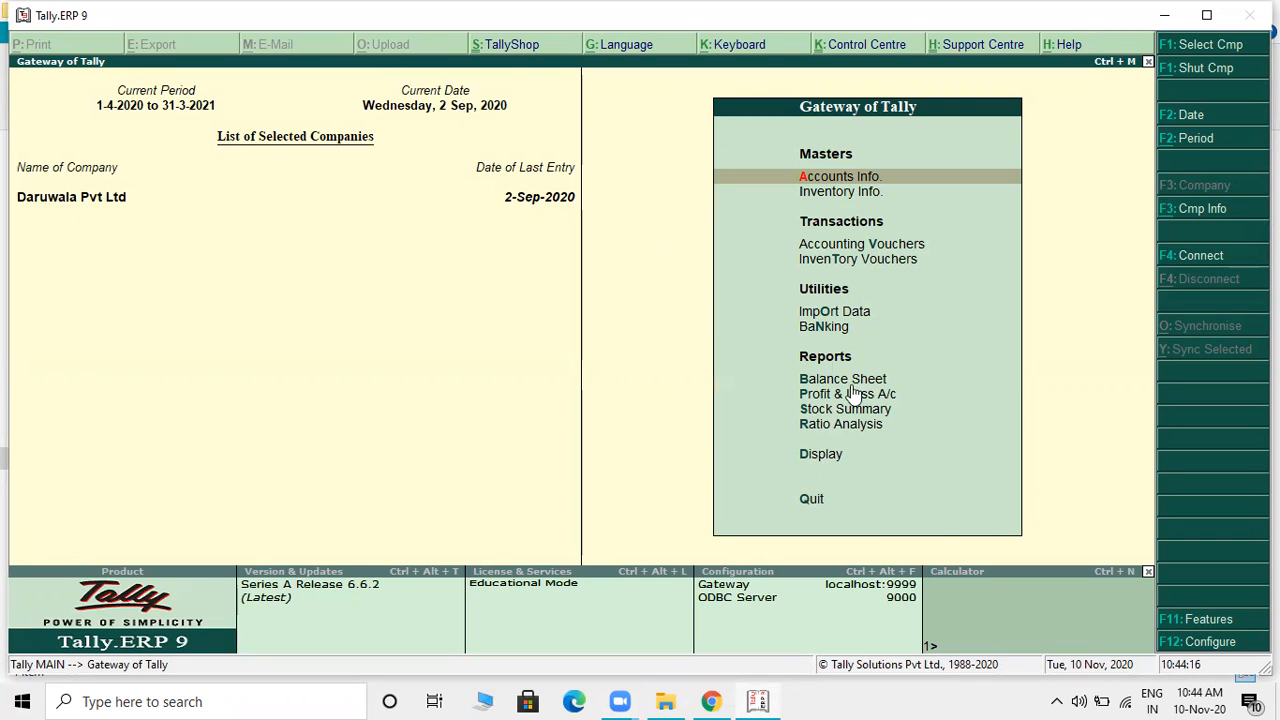
Review the Day Book with its period starting 1-4-2020, and return to the Gateway of Tally.
key(d)
key(a)
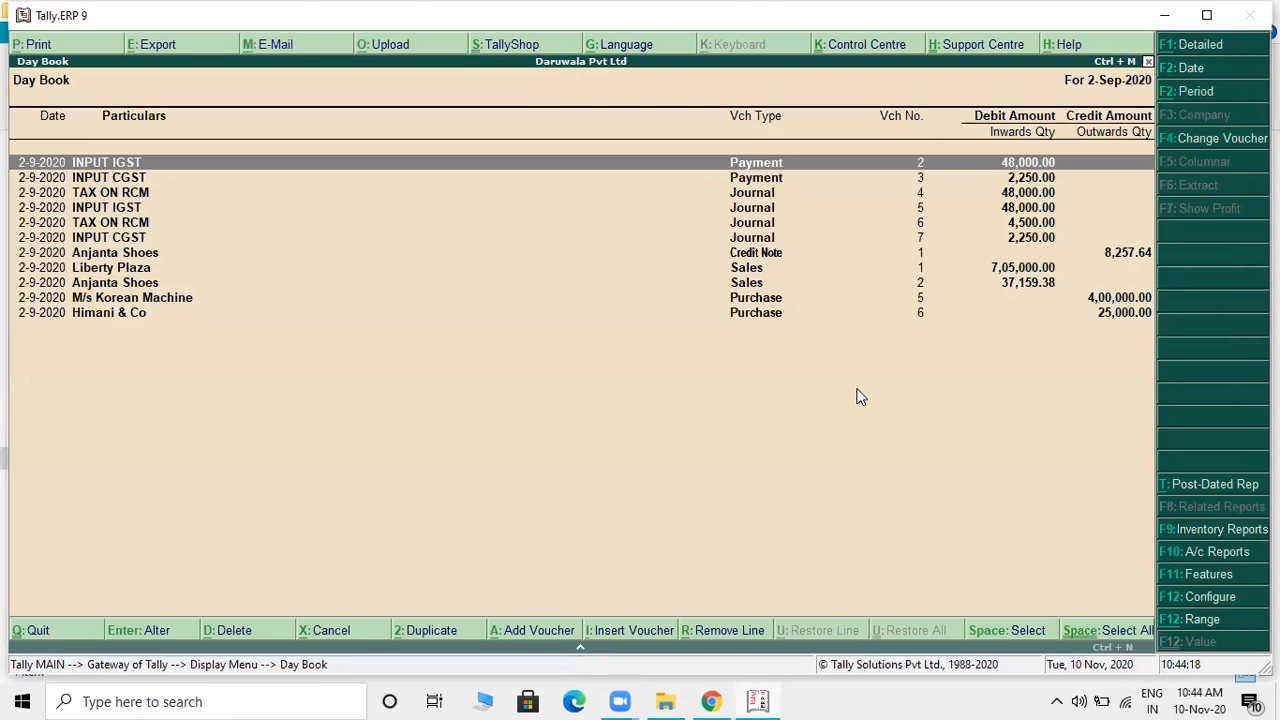
click(1194, 93)
text(1-4-2020)
key(Return)
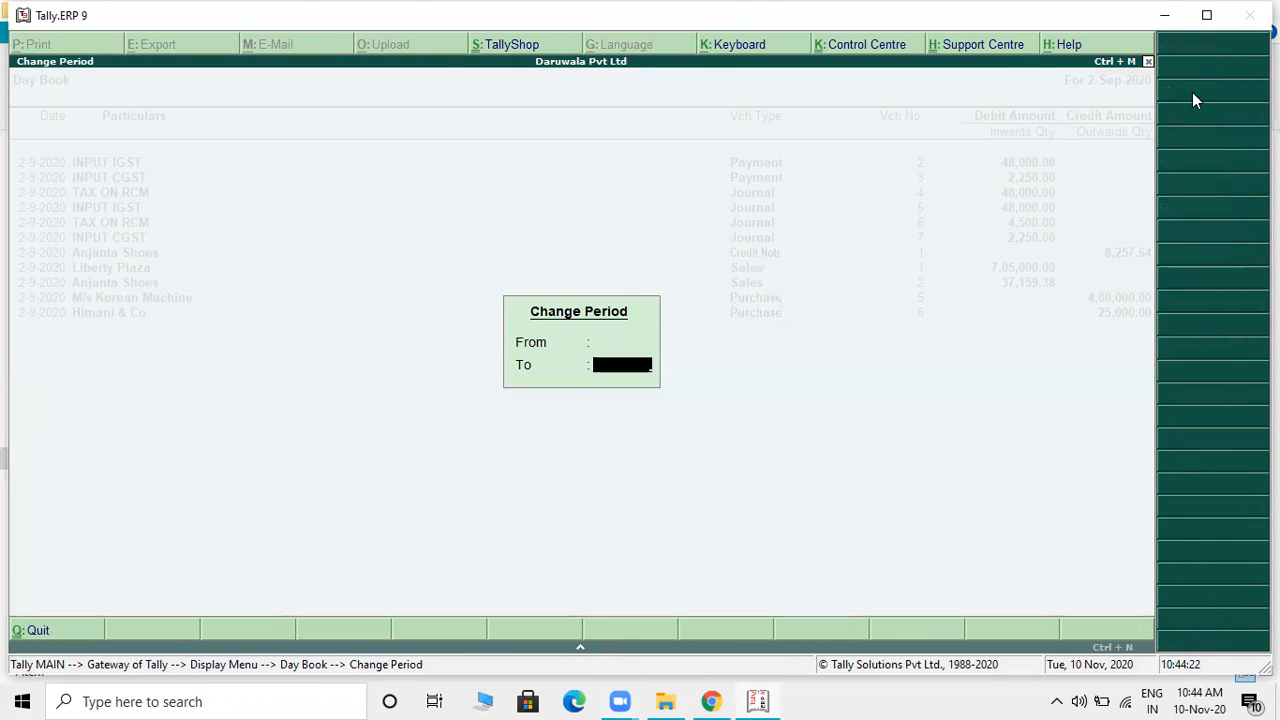
key(Return)
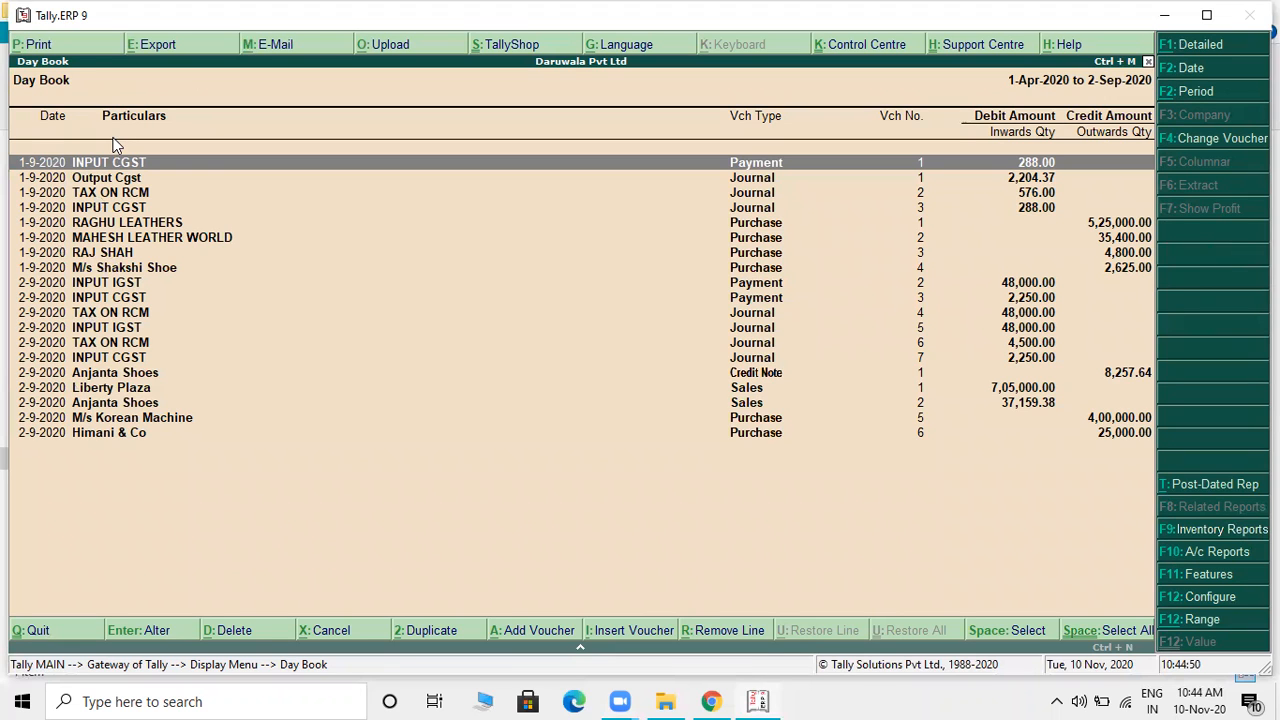
key(Escape)
key(Escape)
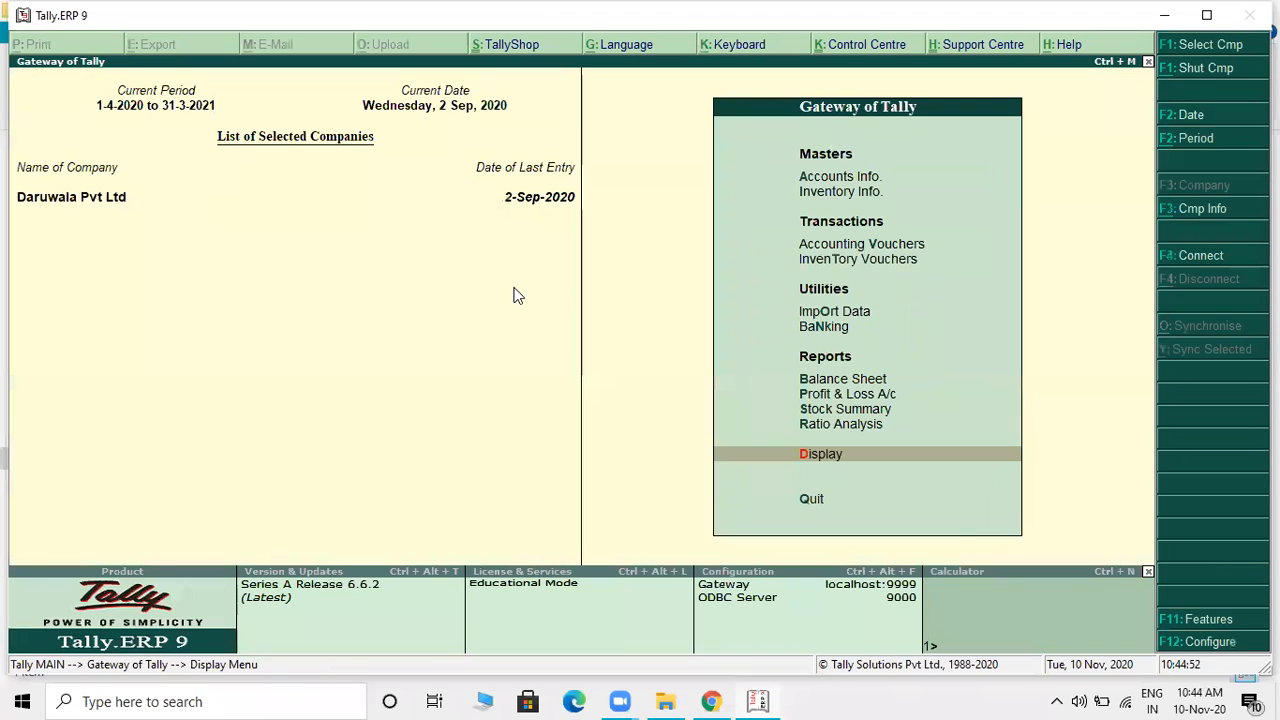
Open the GSTR-1 report from the statutory GST reports.
click(826, 459)
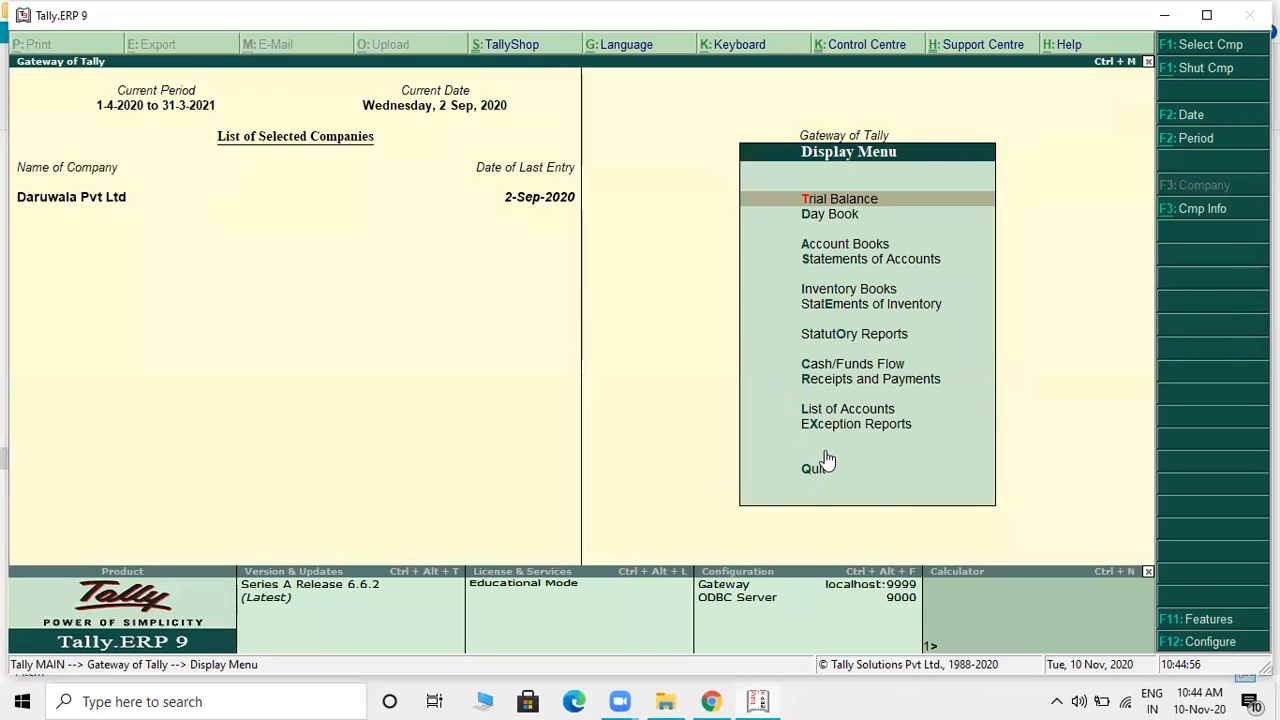
key(Down)
key(Down)
key(Down)
key(Down)
key(Down)
key(Down)
key(Down)
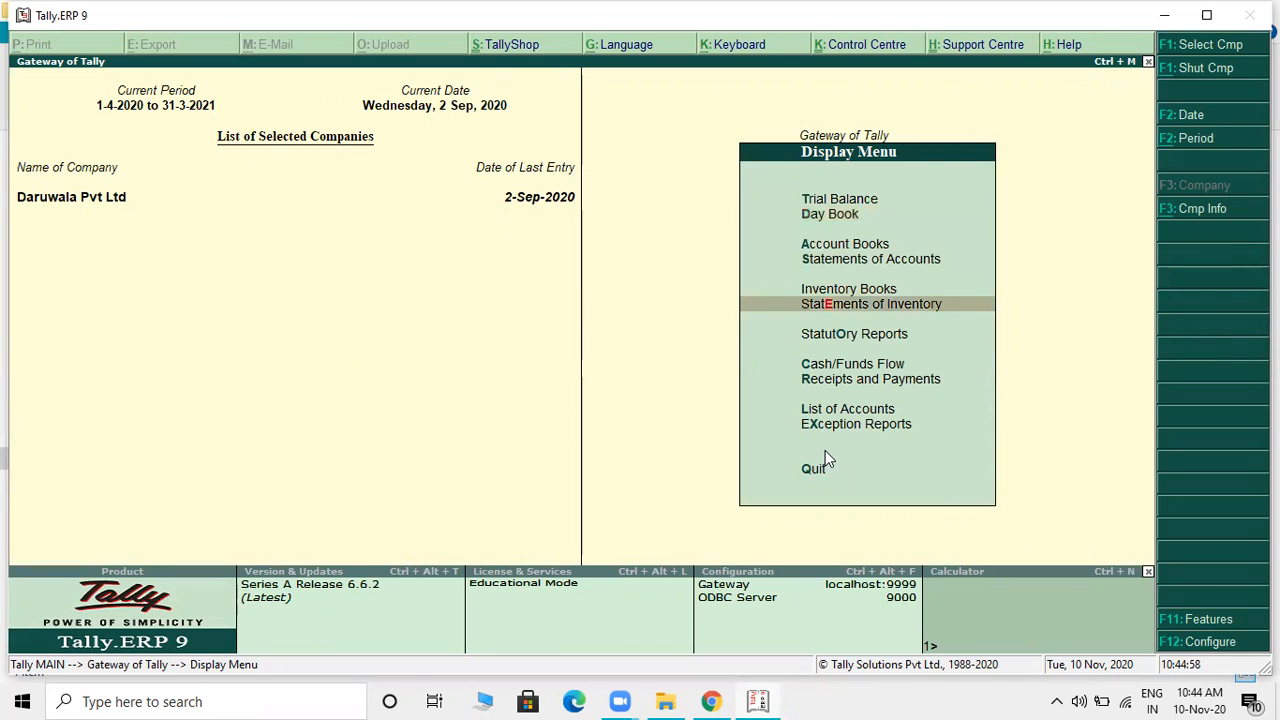
key(Up)
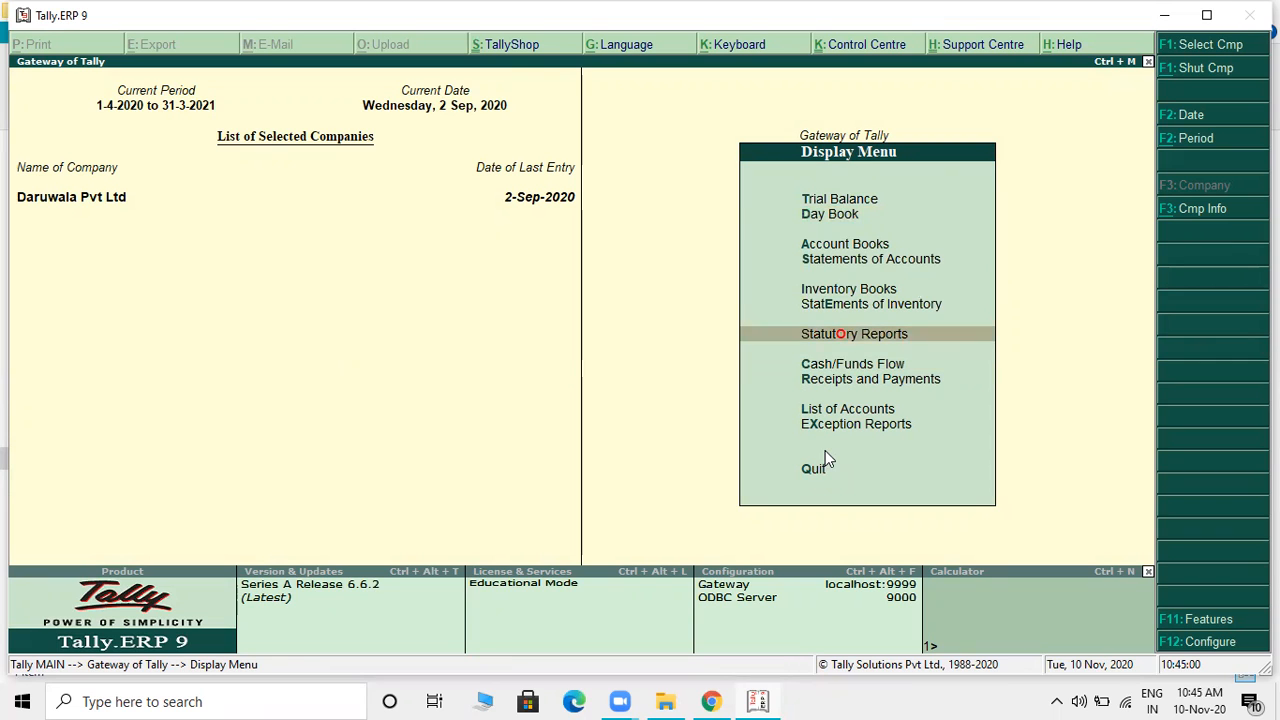
key(Return)
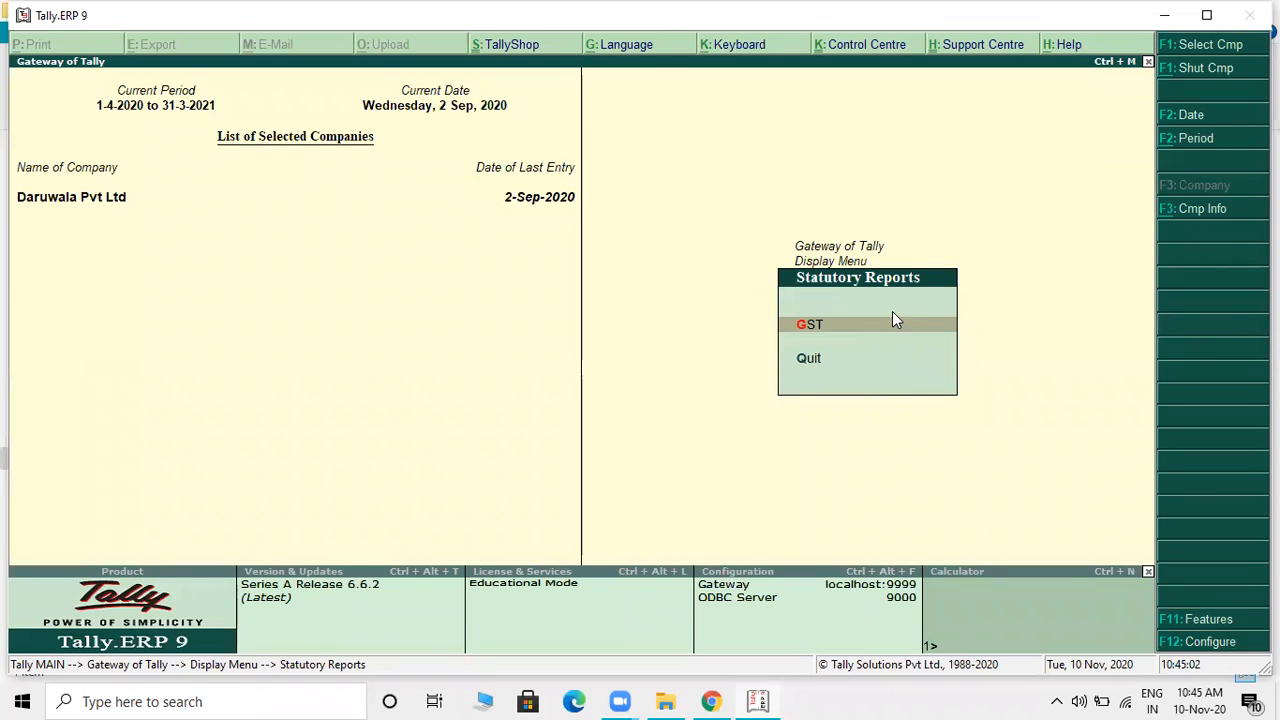
click(893, 323)
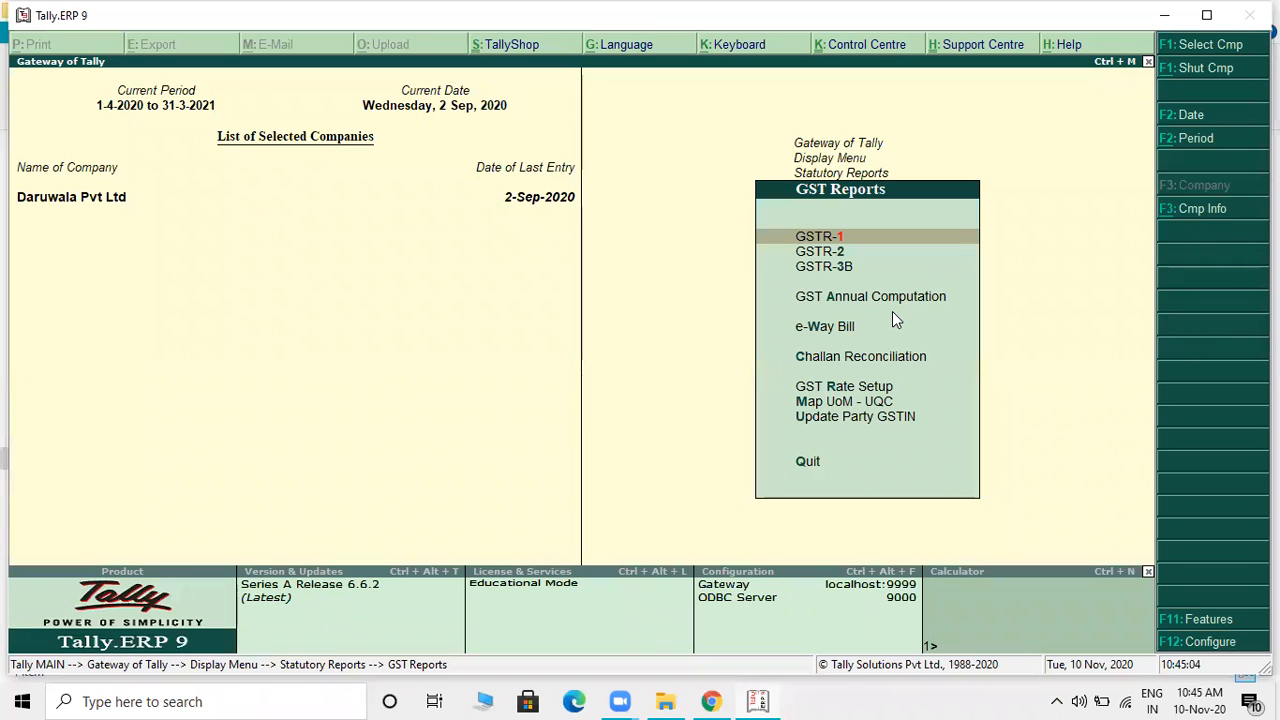
key(Return)
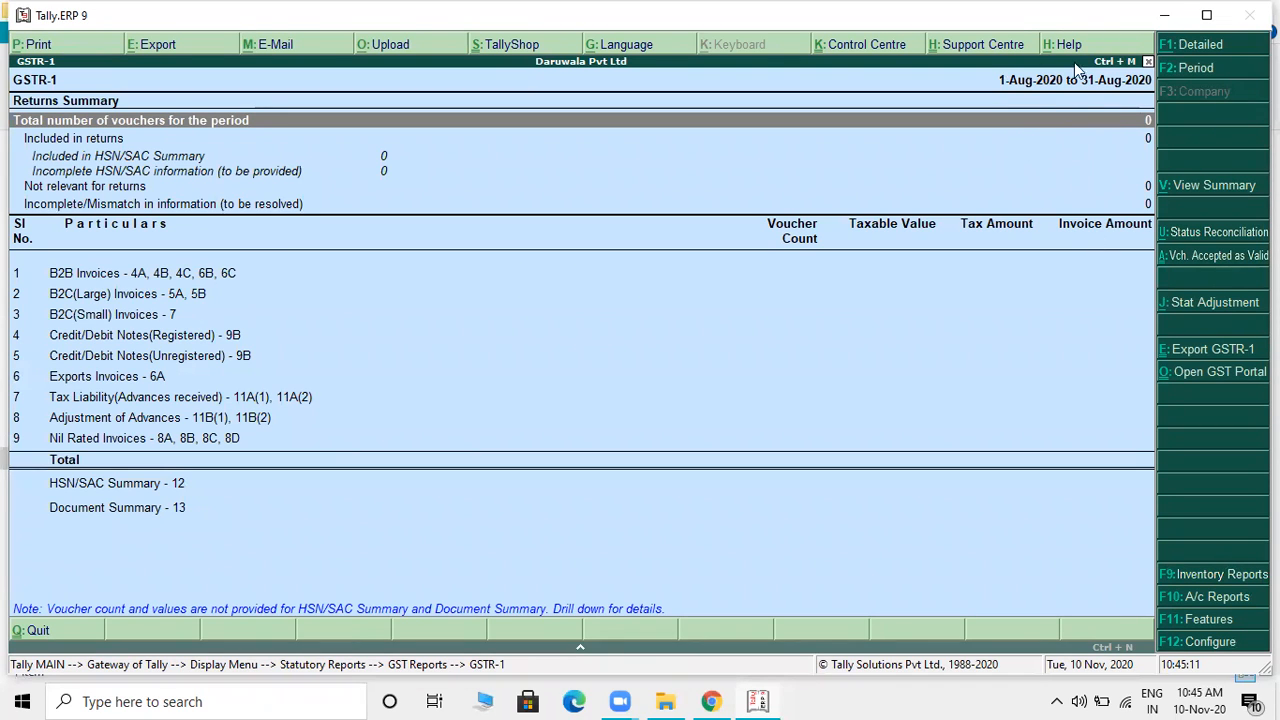
Set the GSTR-1 report period from 1-9-2020 to 1-10-2020.
click(1195, 68)
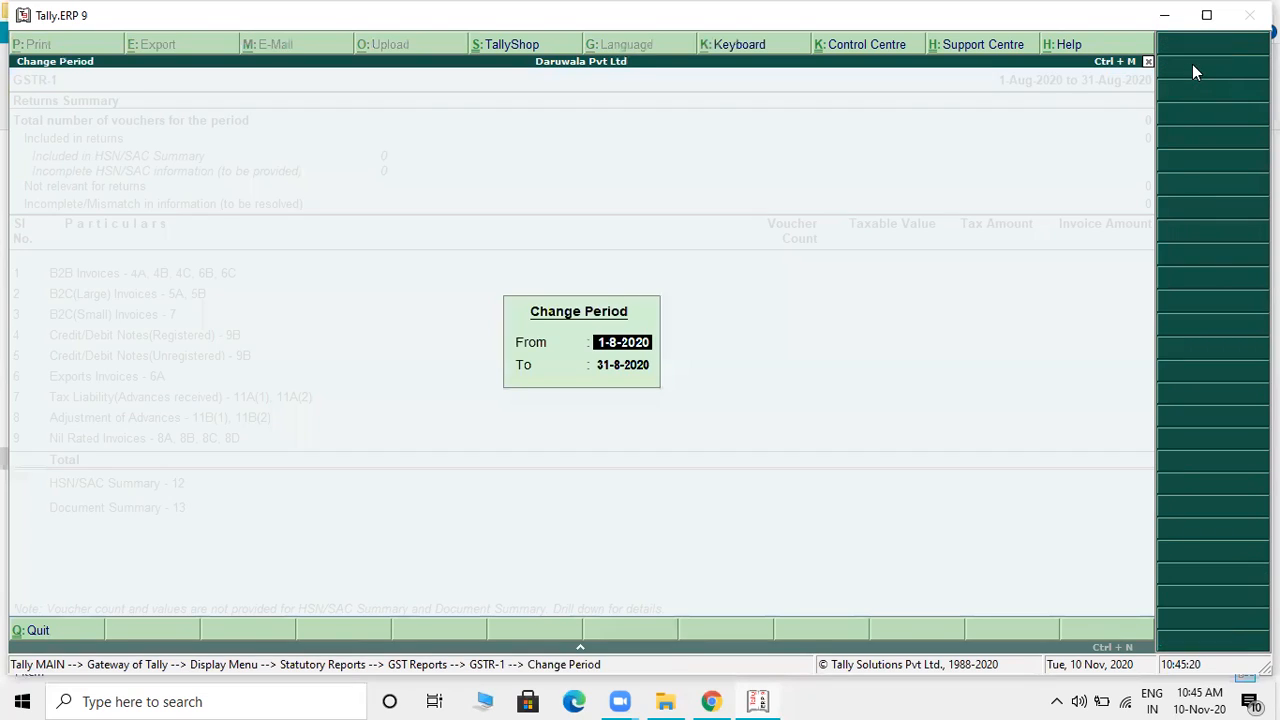
text(1-9)
key(Return)
text(30)
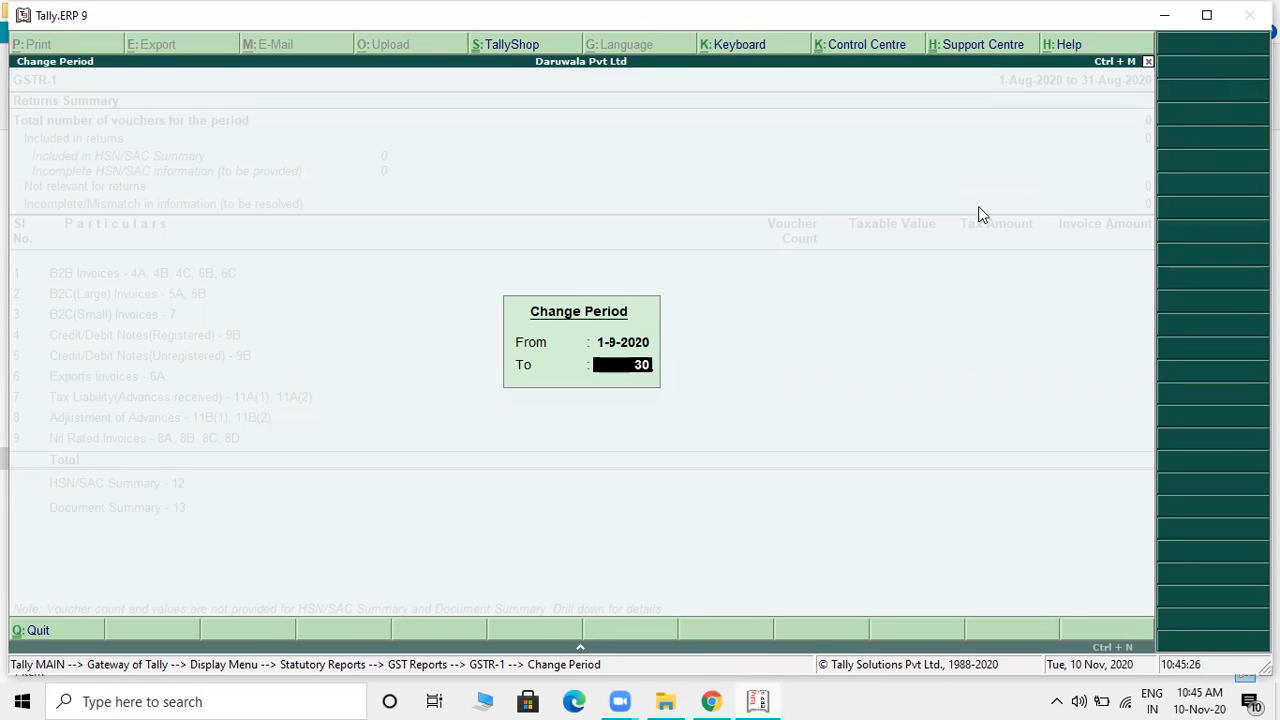
text(-9)
key(BackSpace)
key(BackSpace)
key(BackSpace)
key(BackSpace)
text(1-10)
key(Return)
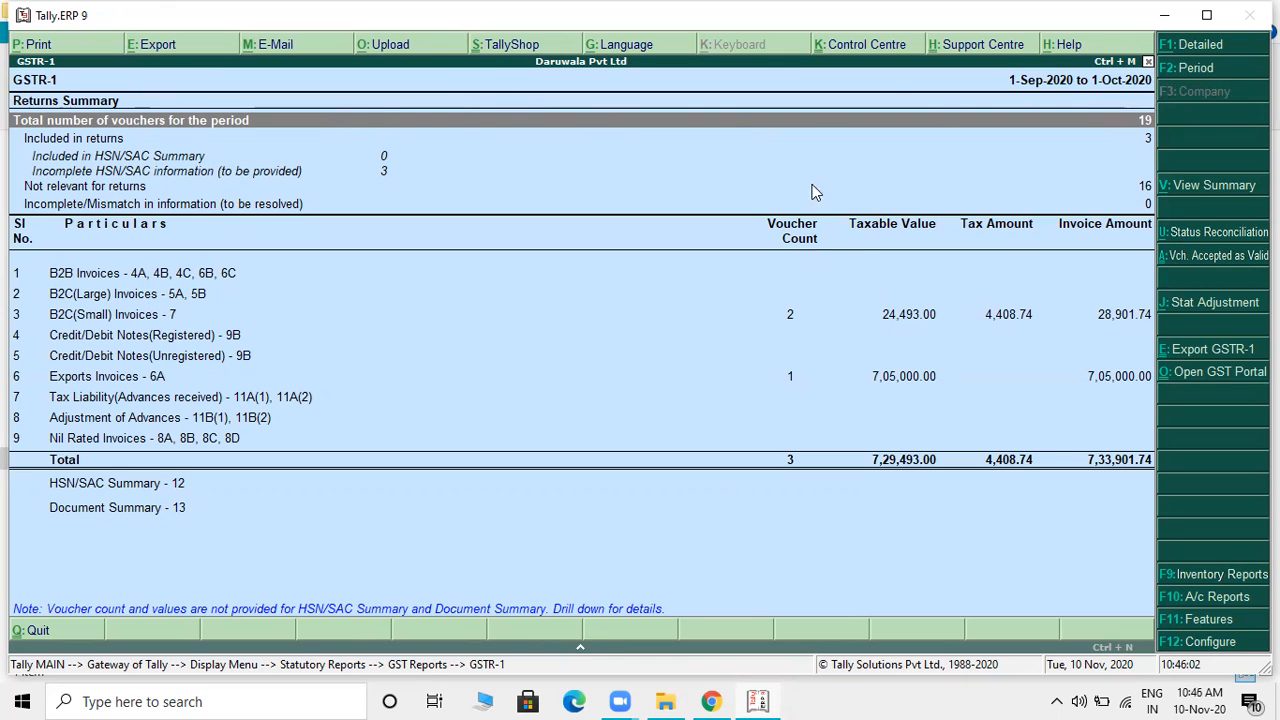
View the summary of vouchers included in the GSTR-1 returns, and go back to the report.
click(1114, 158)
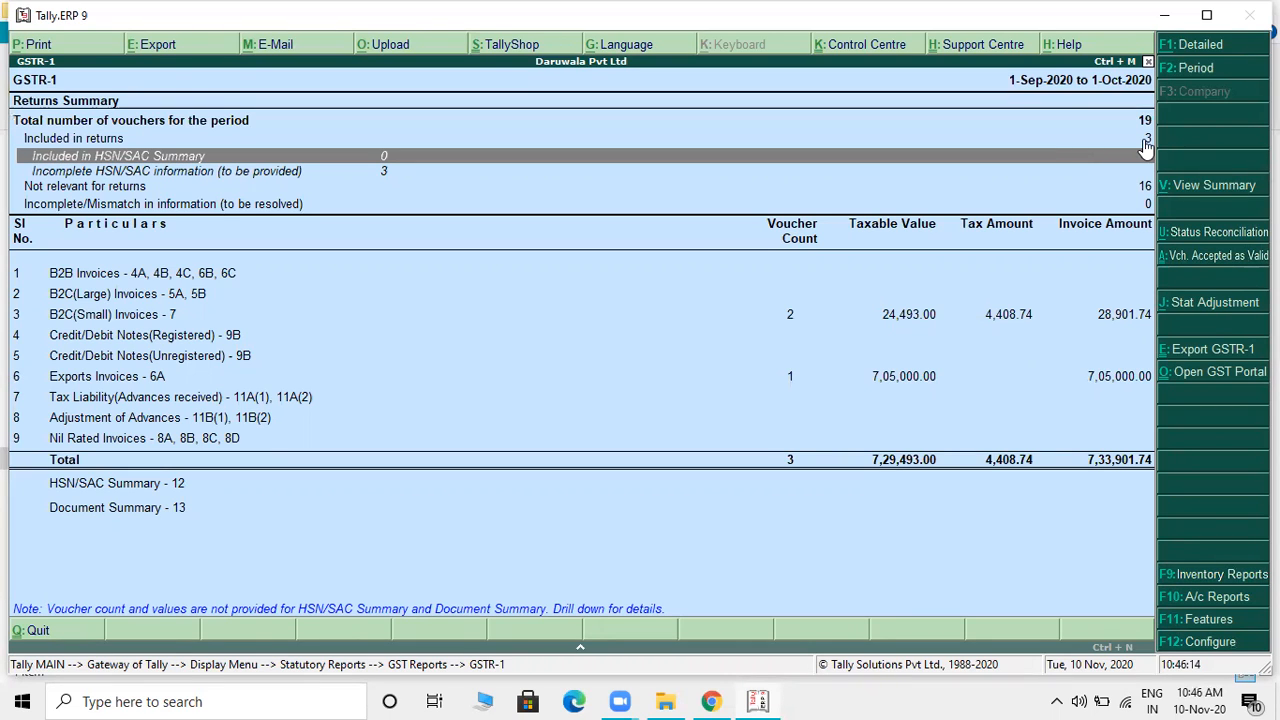
click(1145, 140)
click(1145, 140)
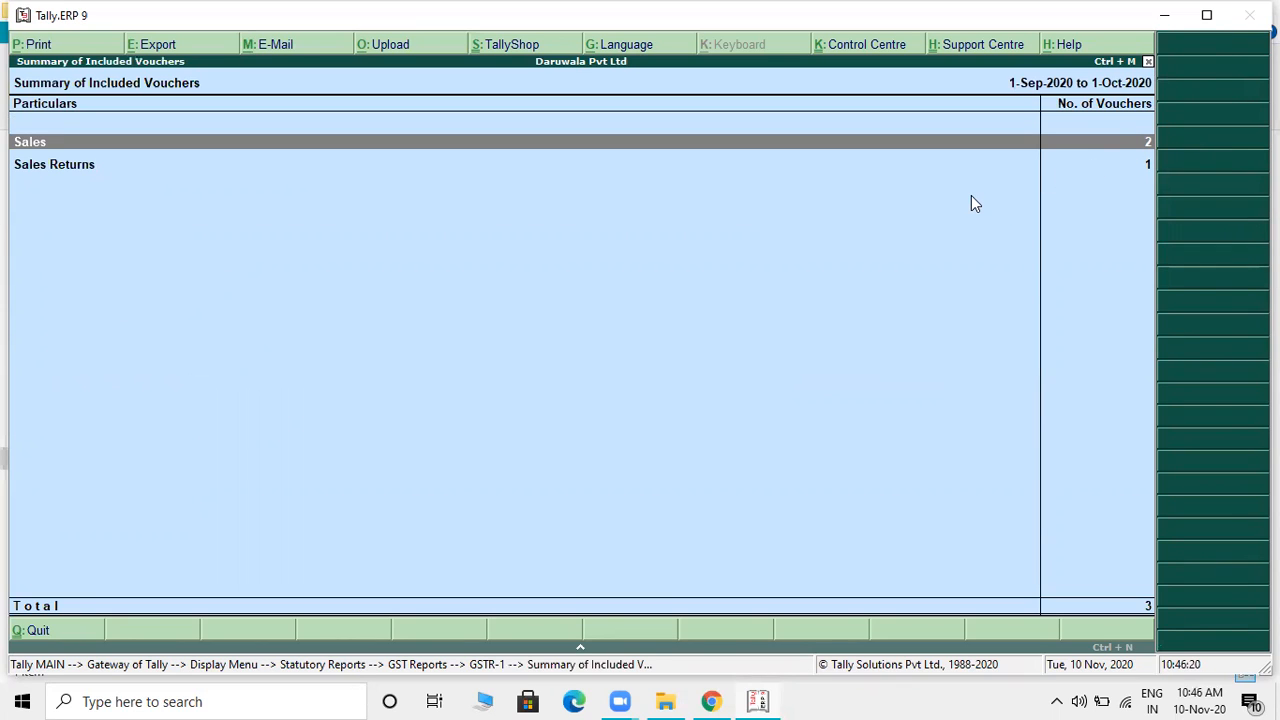
key(Escape)
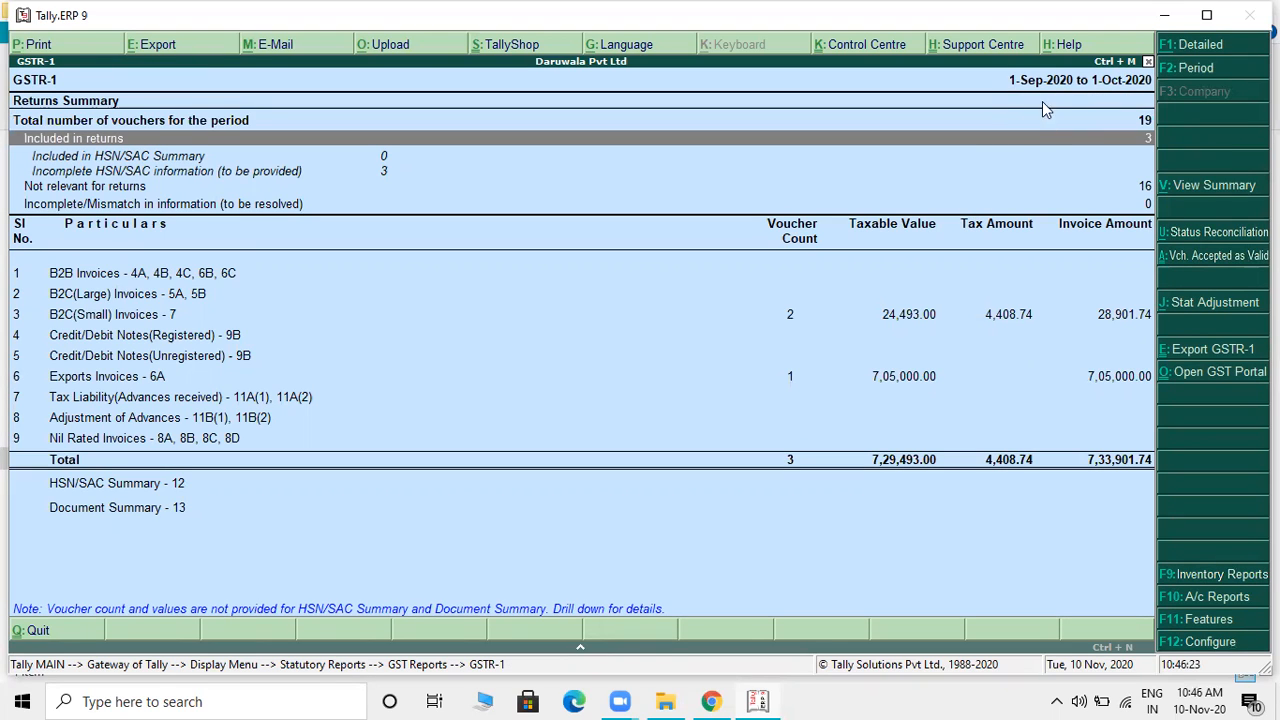
Export GSTR-1 in JSON (Data Interchange) format to the GST PRATICLE folder on drive F, and enlarge the folder window.
click(1183, 352)
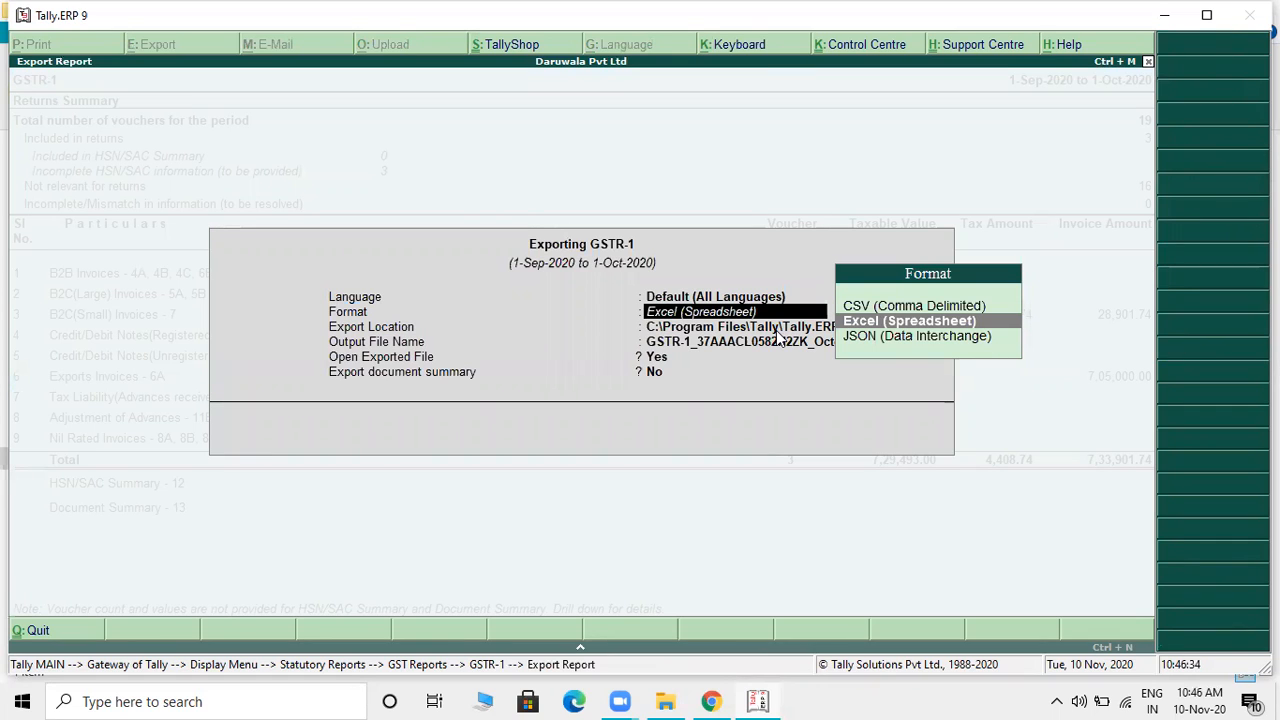
key(Down)
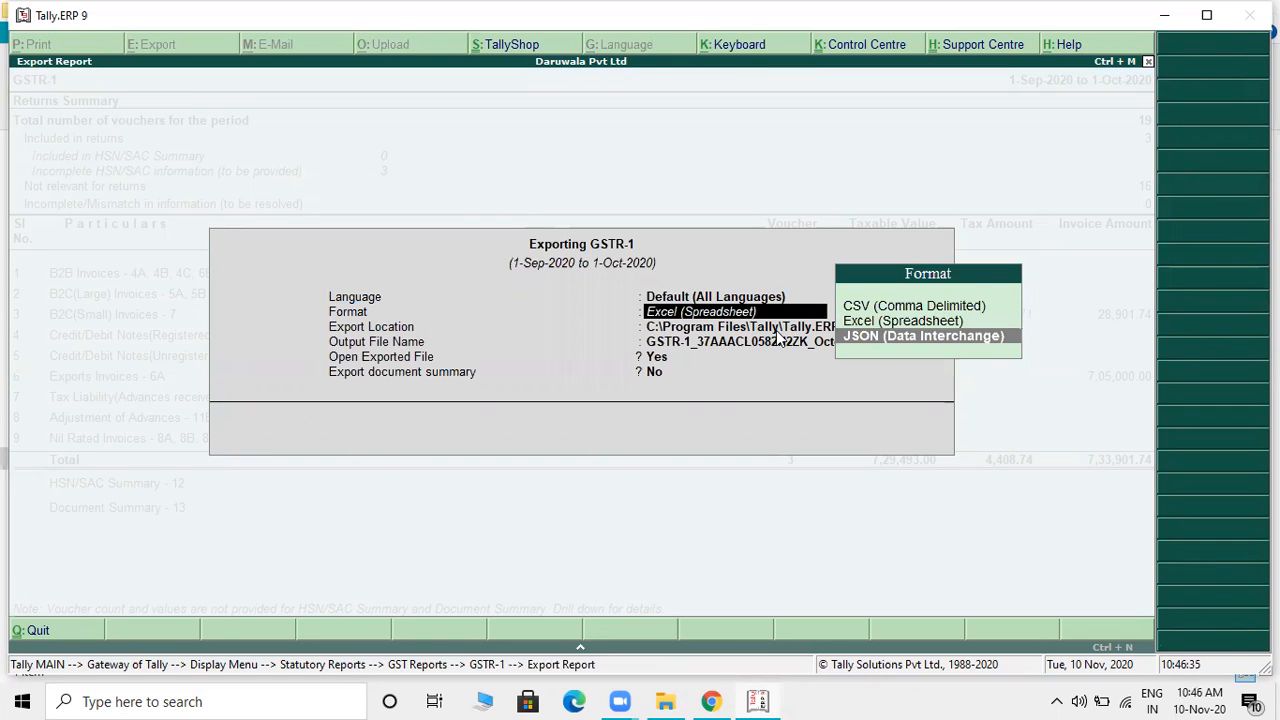
click(884, 340)
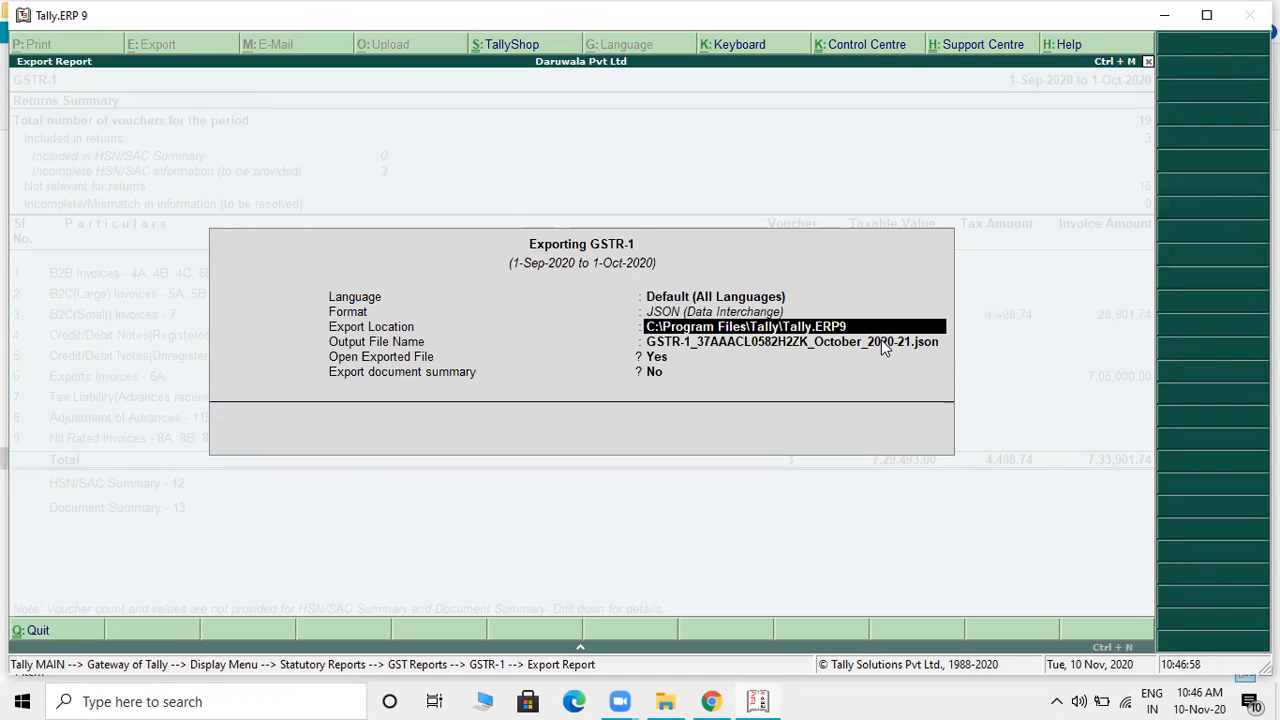
key(ctrl+alt+v)
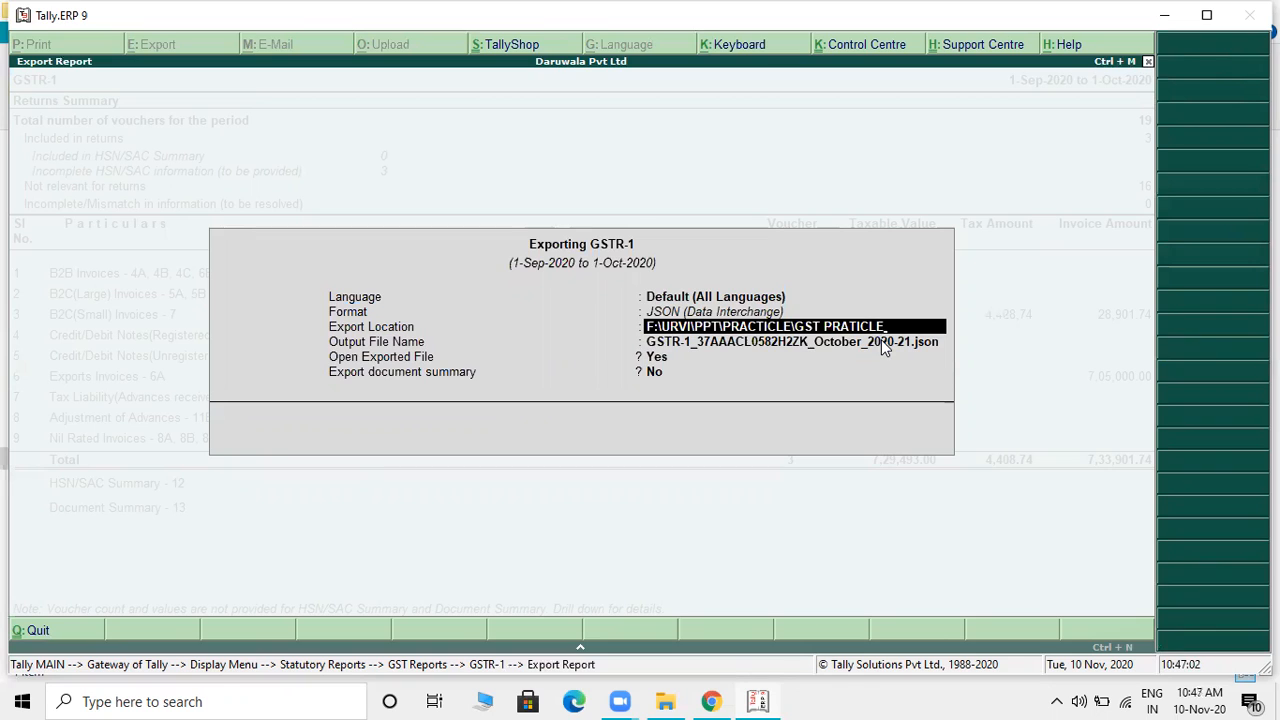
key(Return)
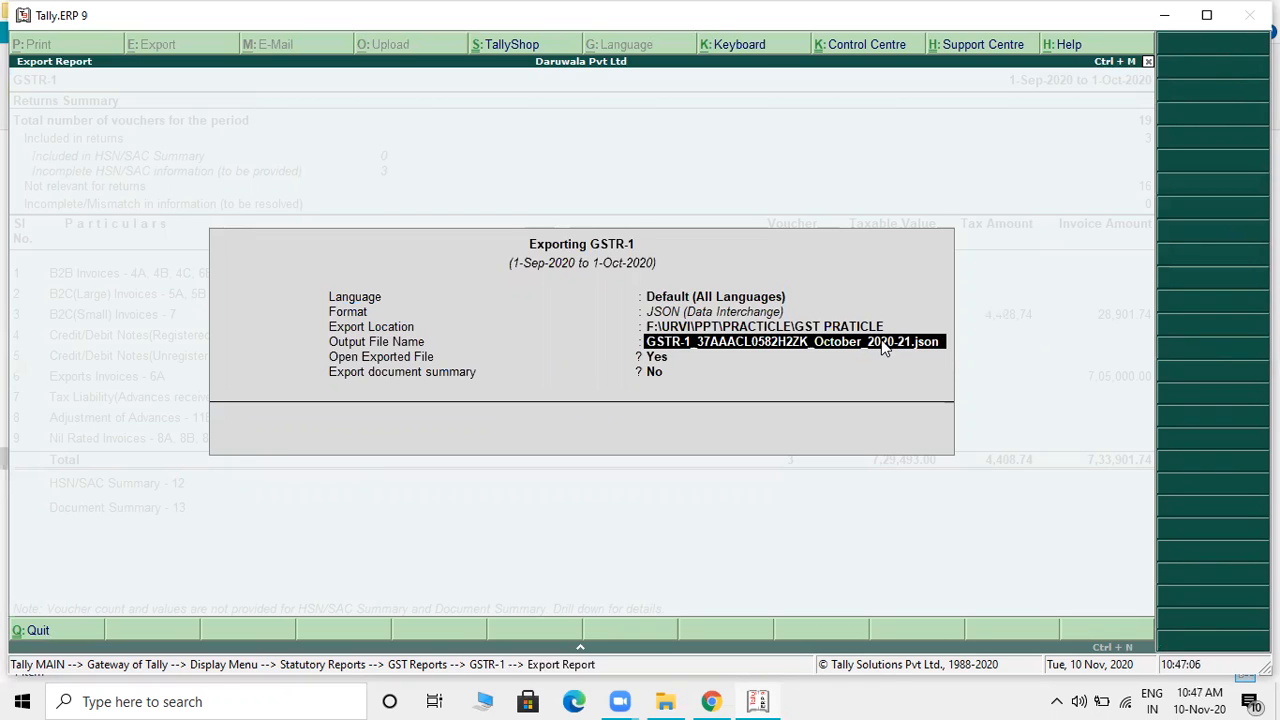
key(Return)
key(Return)
key(Return)
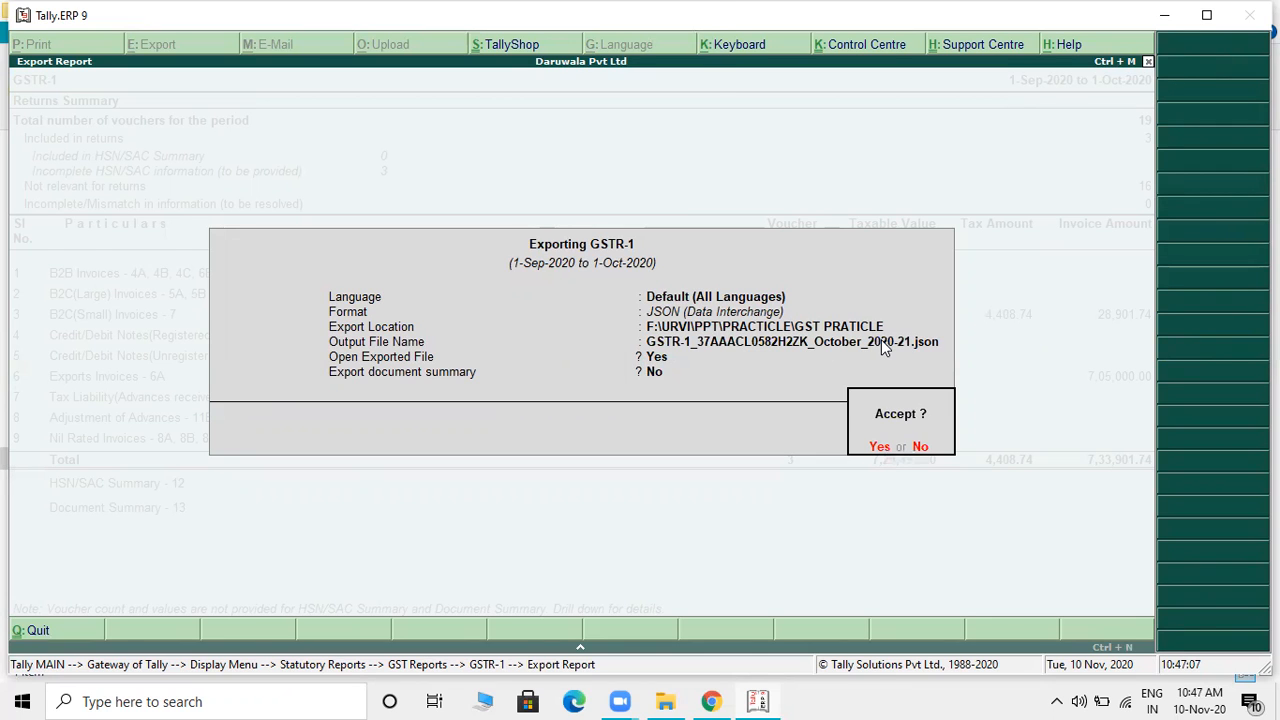
key(Return)
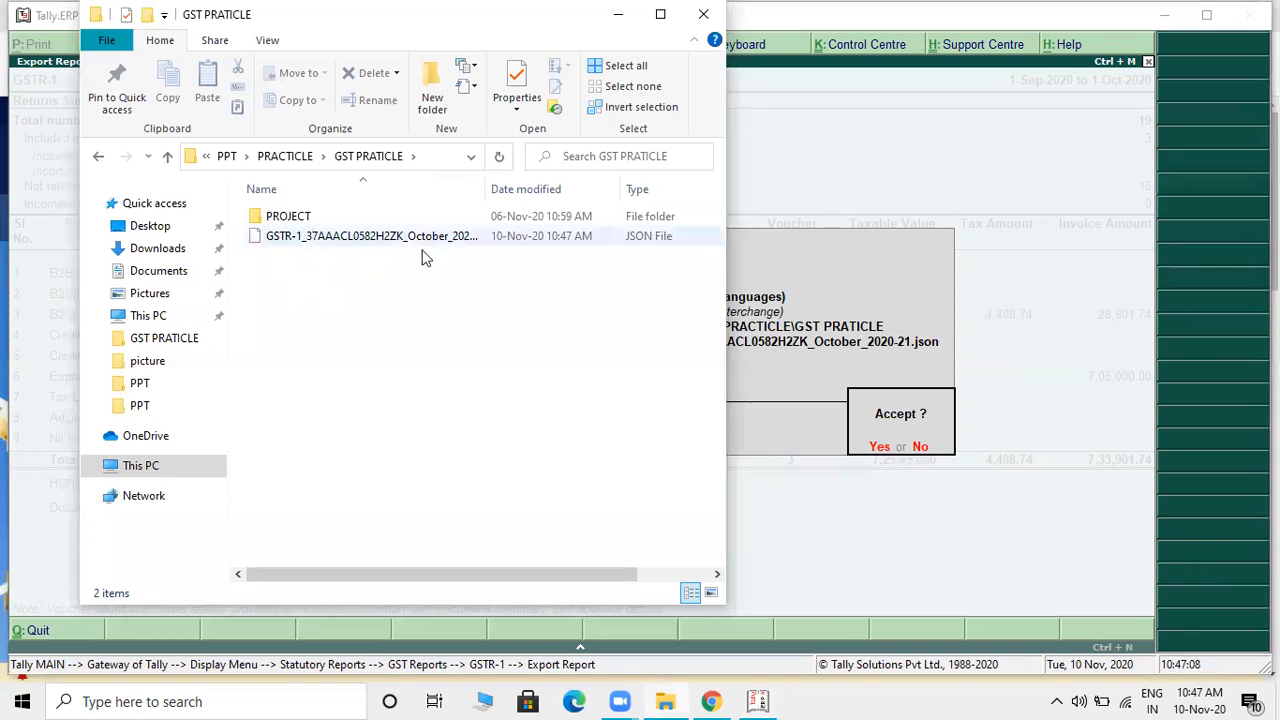
click(660, 15)
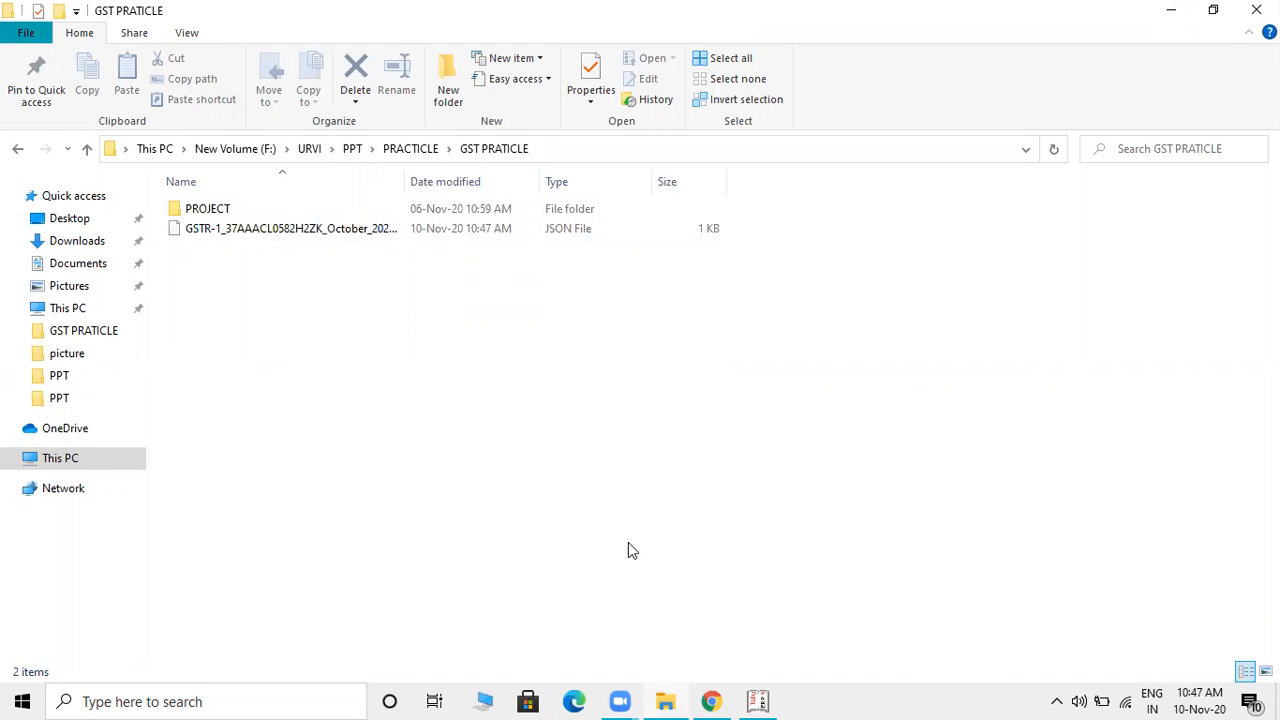
Switch back to Tally.ERP 9, leave the GSTR-1 report and open the GSTR-3B report.
click(760, 700)
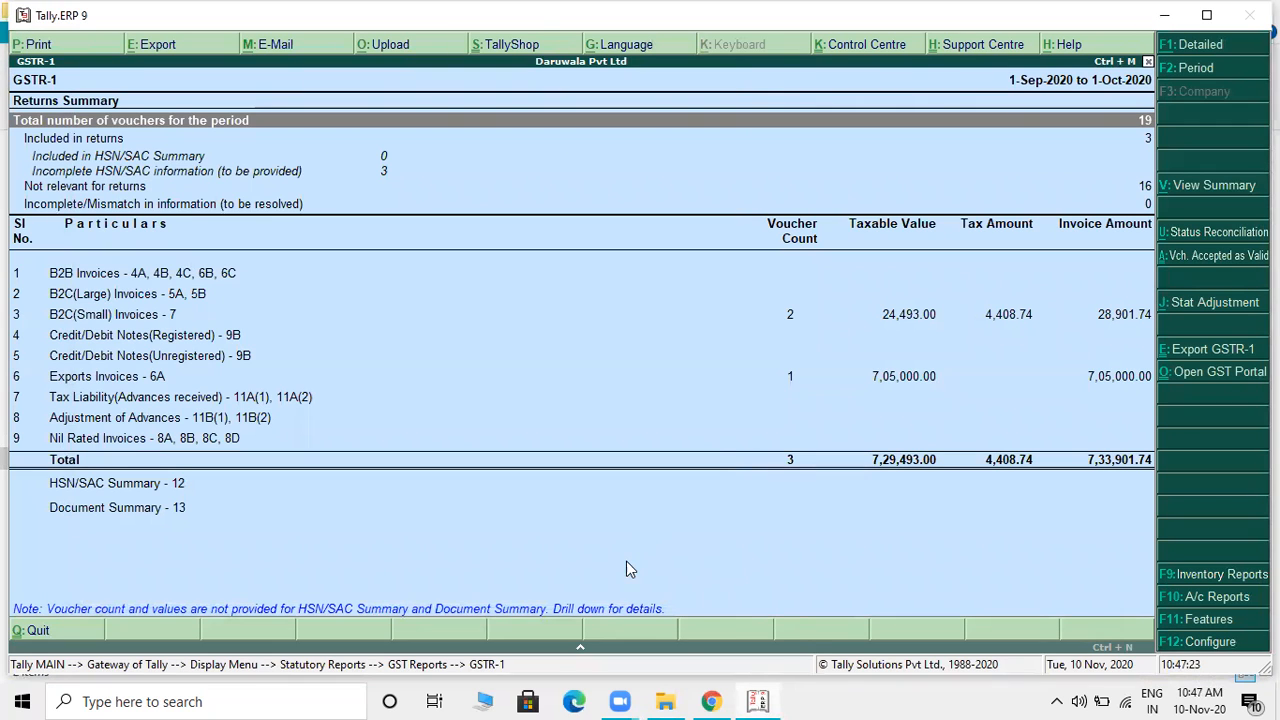
key(Escape)
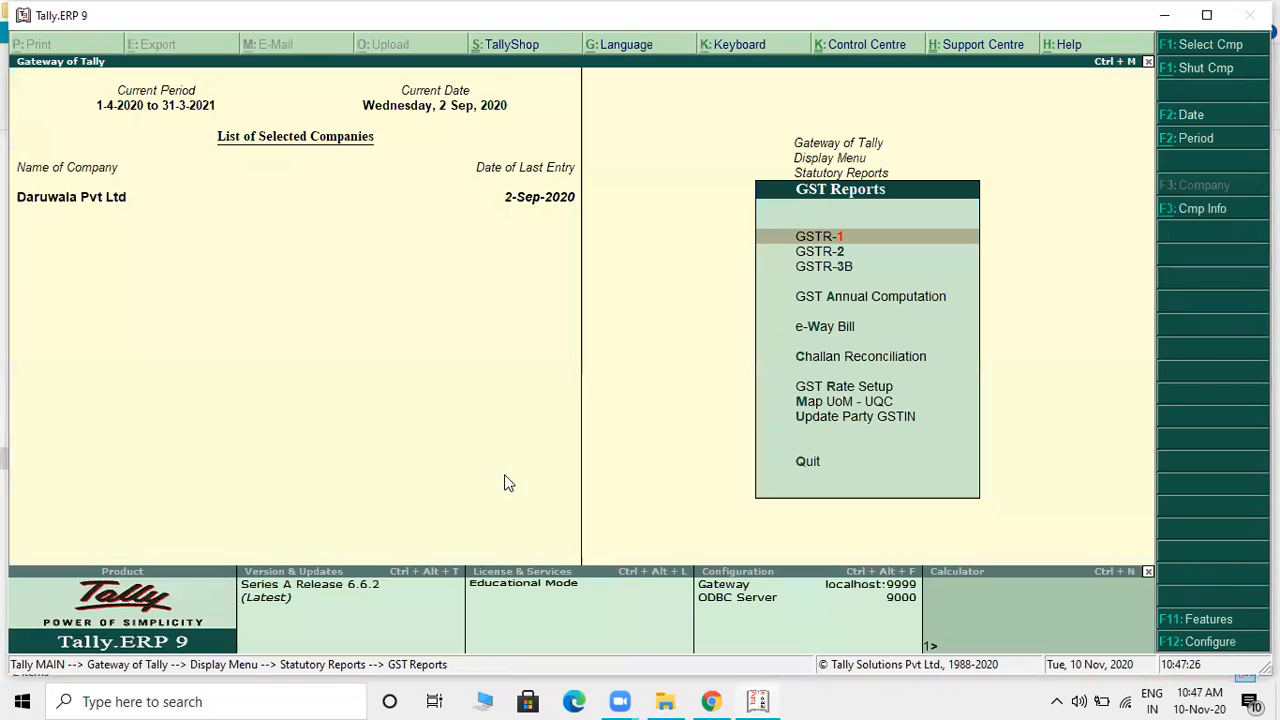
key(Down)
key(Down)
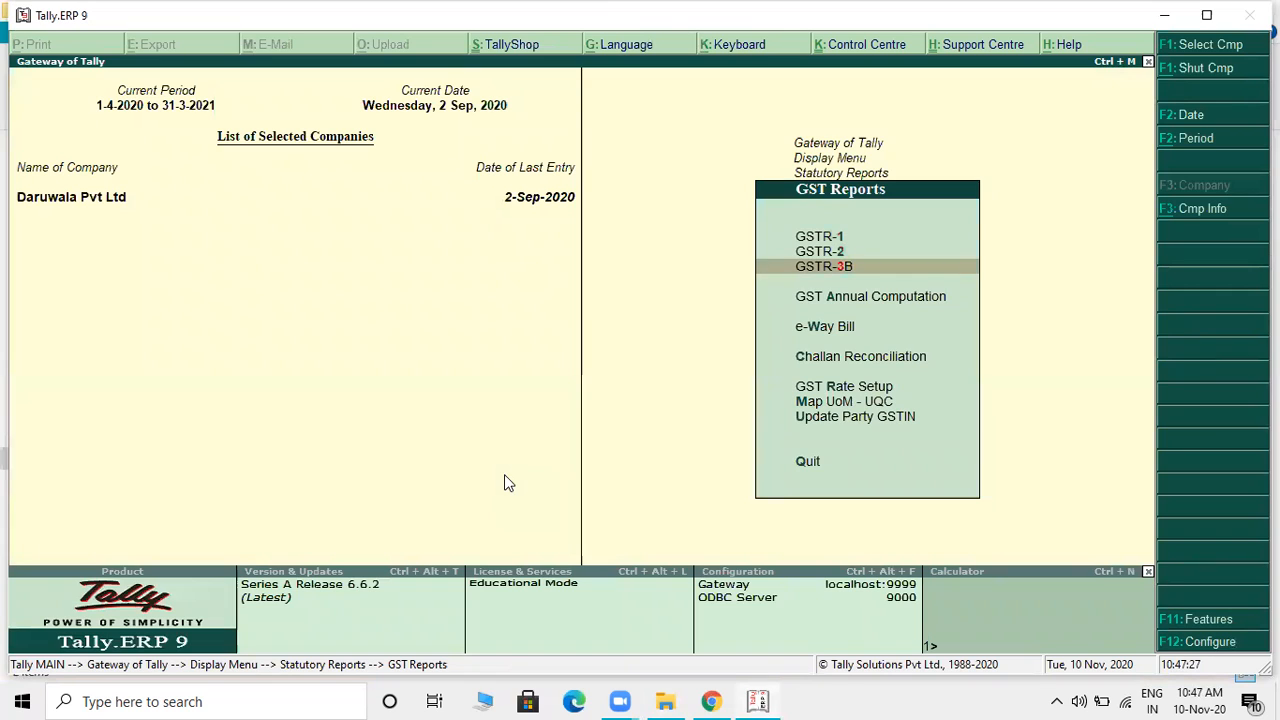
key(Return)
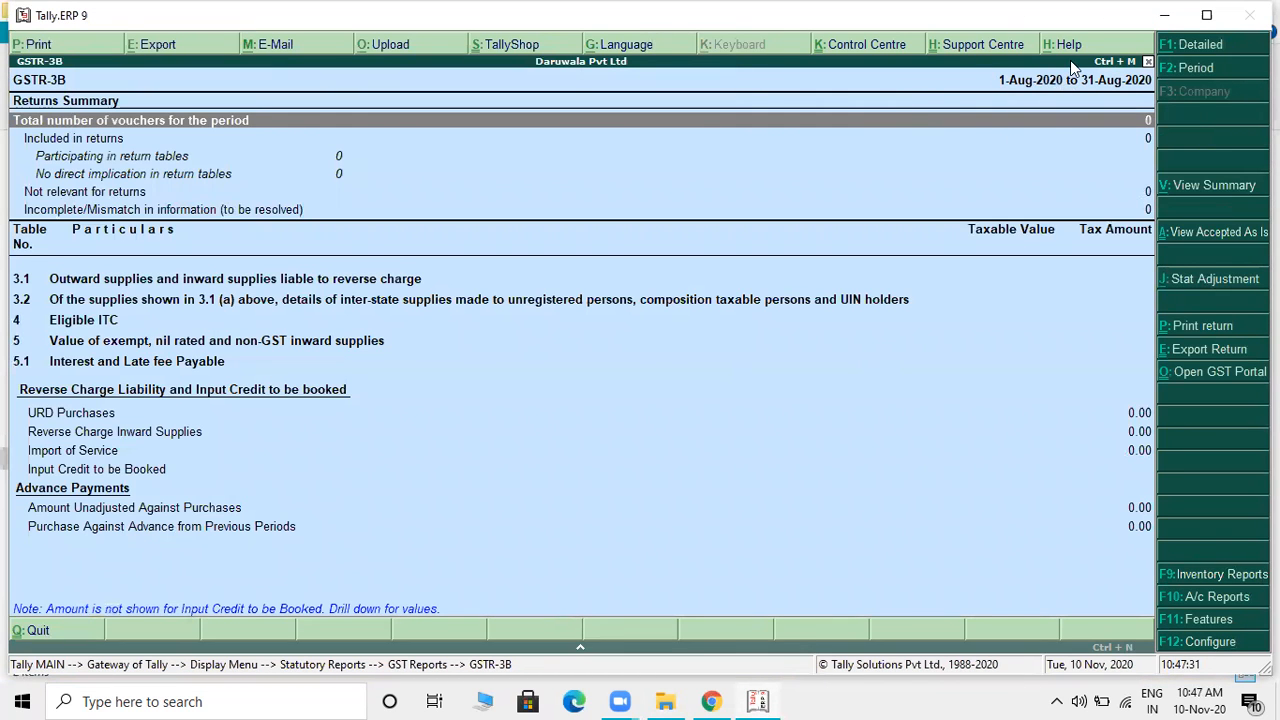
Set the GSTR-3B report period from 1-9-2020 to 1-10-2020.
click(1178, 70)
text(1-1)
key(BackSpace)
text(9)
key(Return)
text(3)
key(BackSpace)
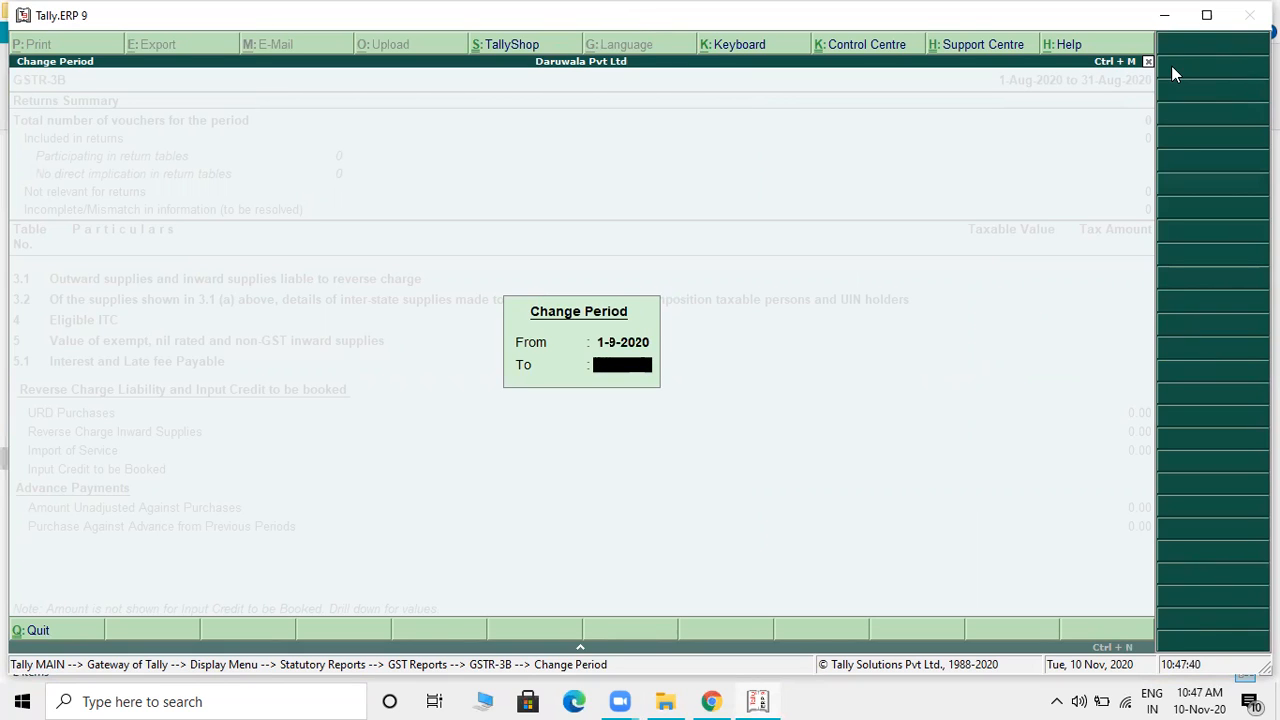
text(-)
text(1-10)
key(Return)
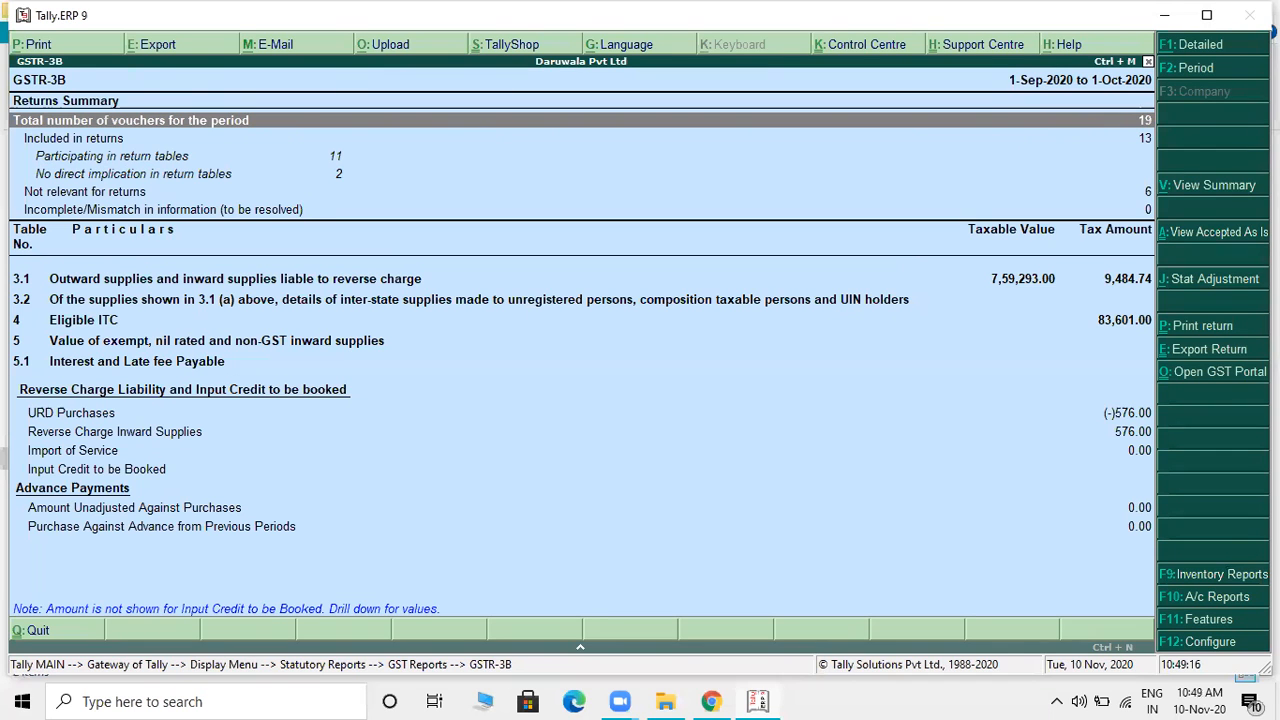
click(1165, 15)
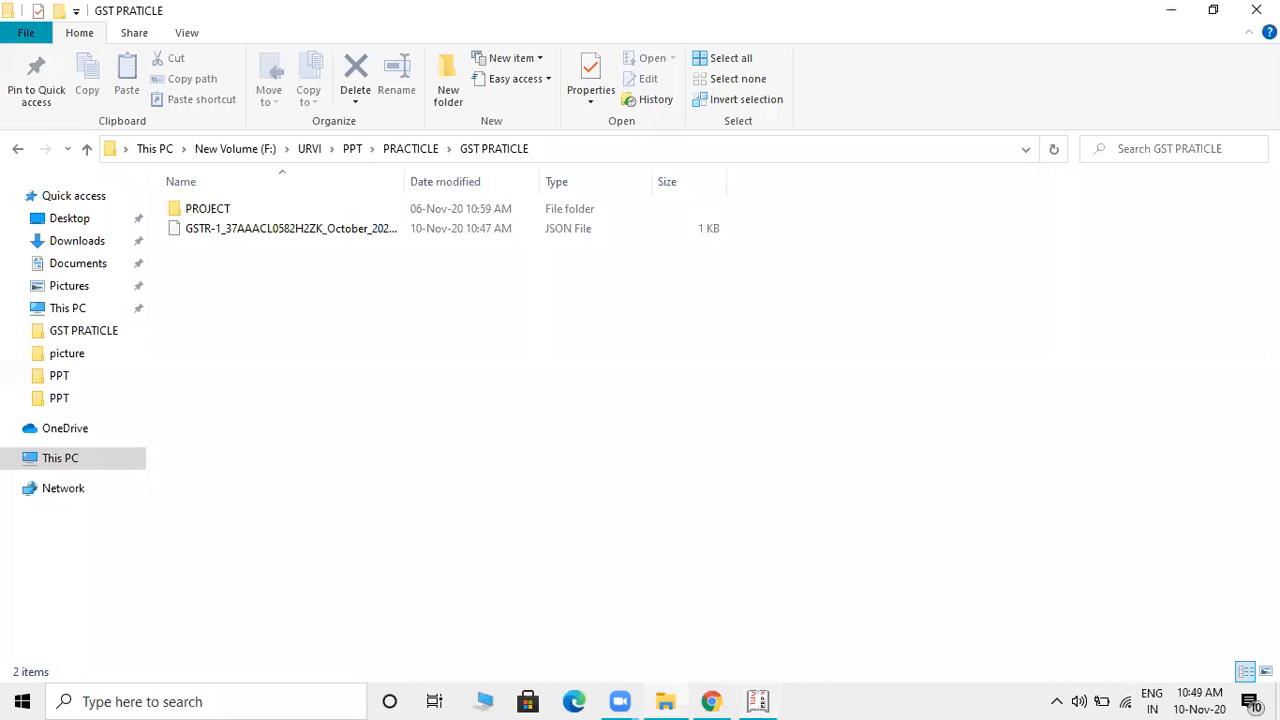
click(758, 701)
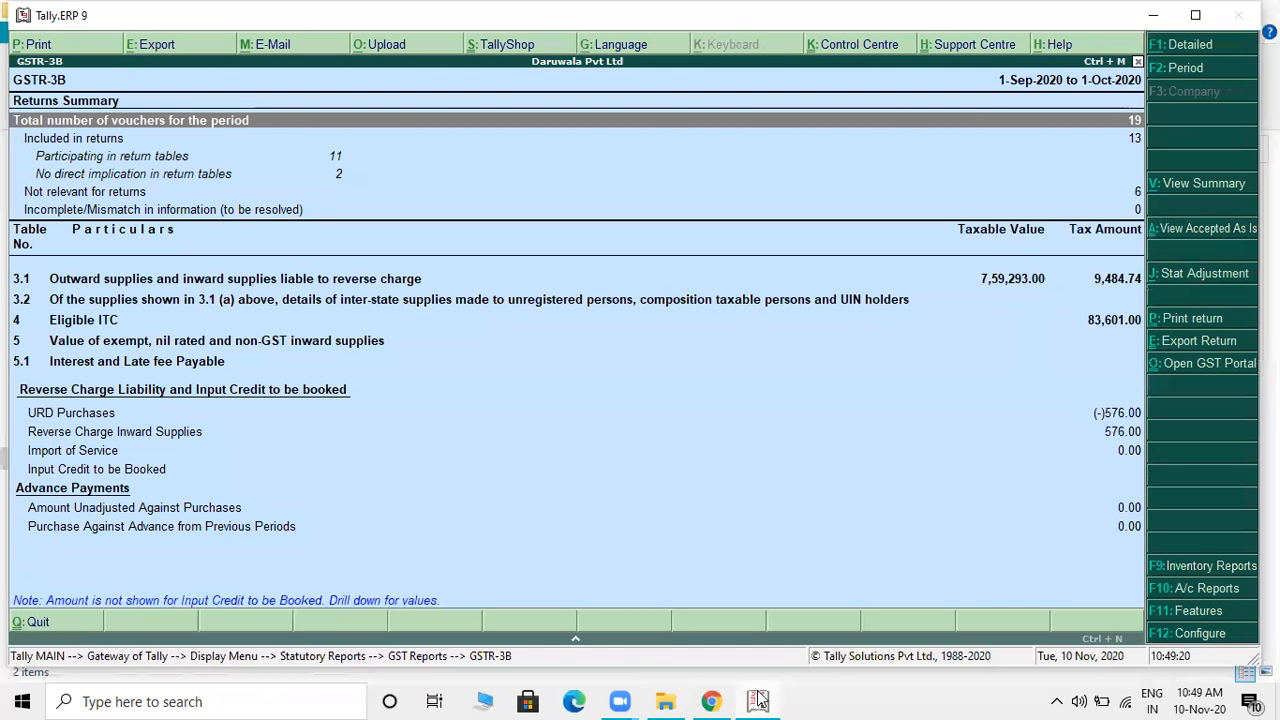
Examine the GSTR-3B rows for outward supplies, eligible ITC, URD purchases, reverse charge inward supplies and advance payments.
click(1093, 511)
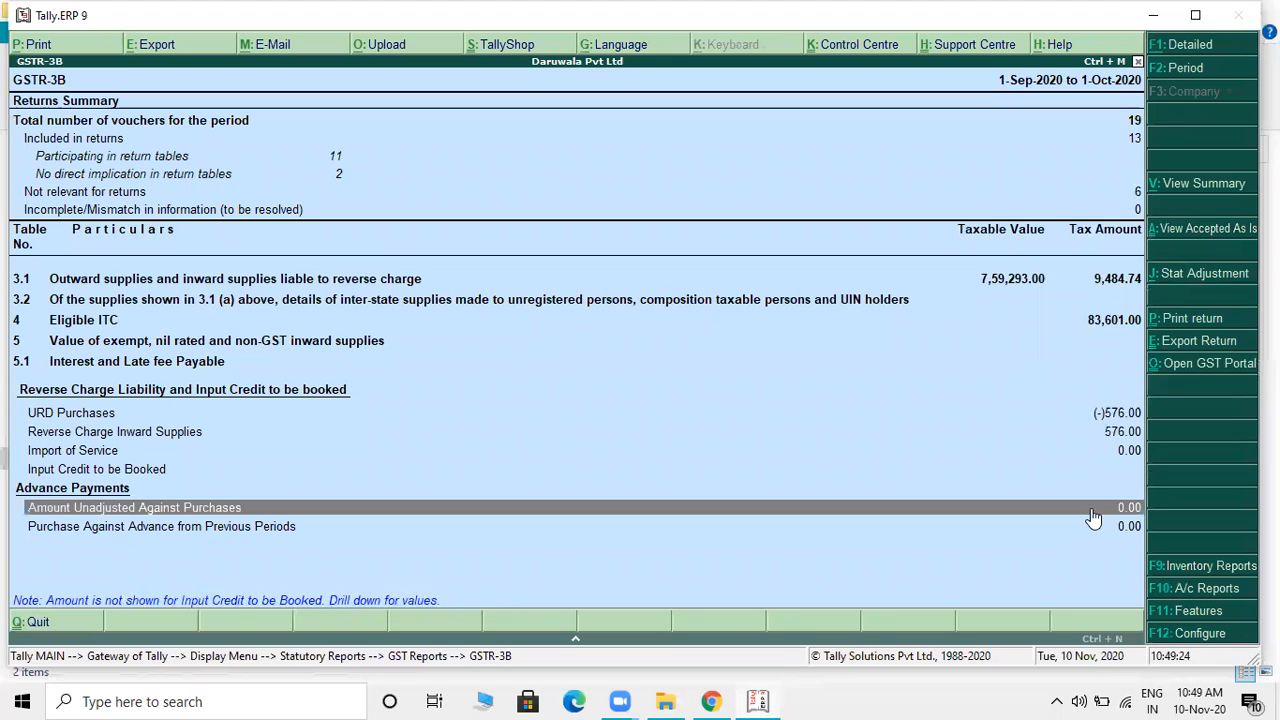
key(Down)
key(Up)
key(Up)
key(Up)
key(Up)
key(Up)
key(Up)
key(Up)
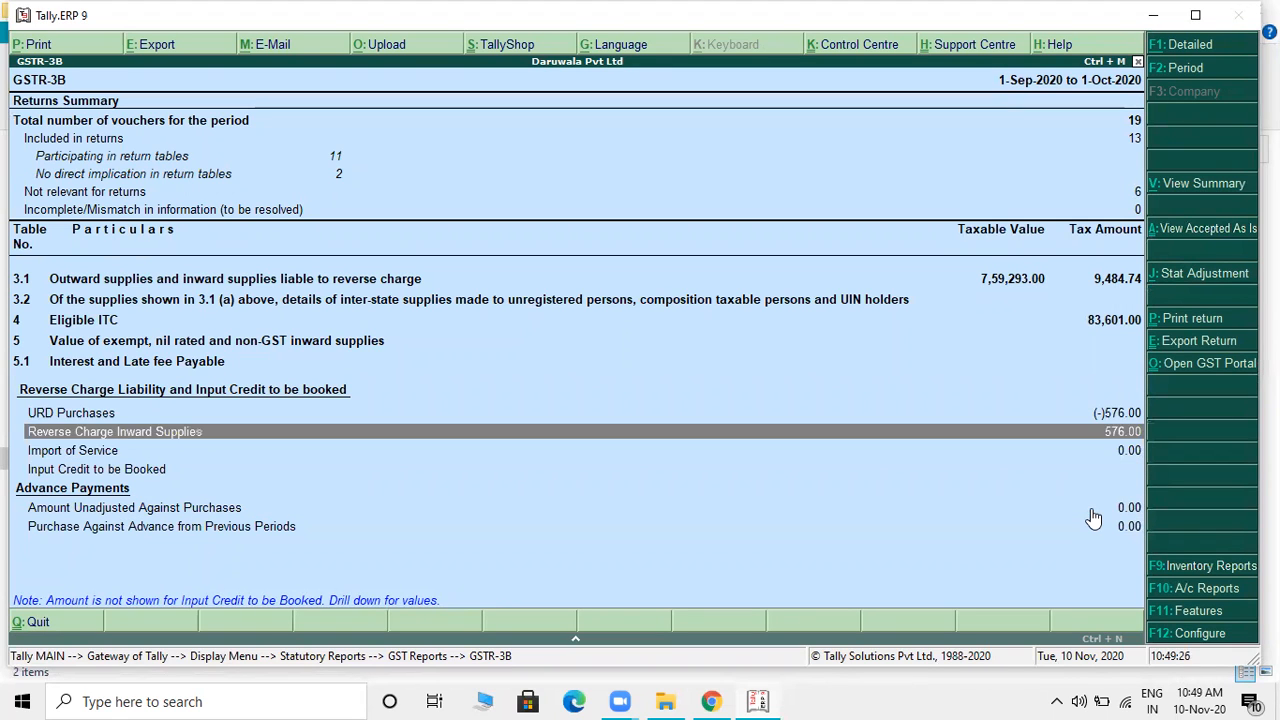
key(Down)
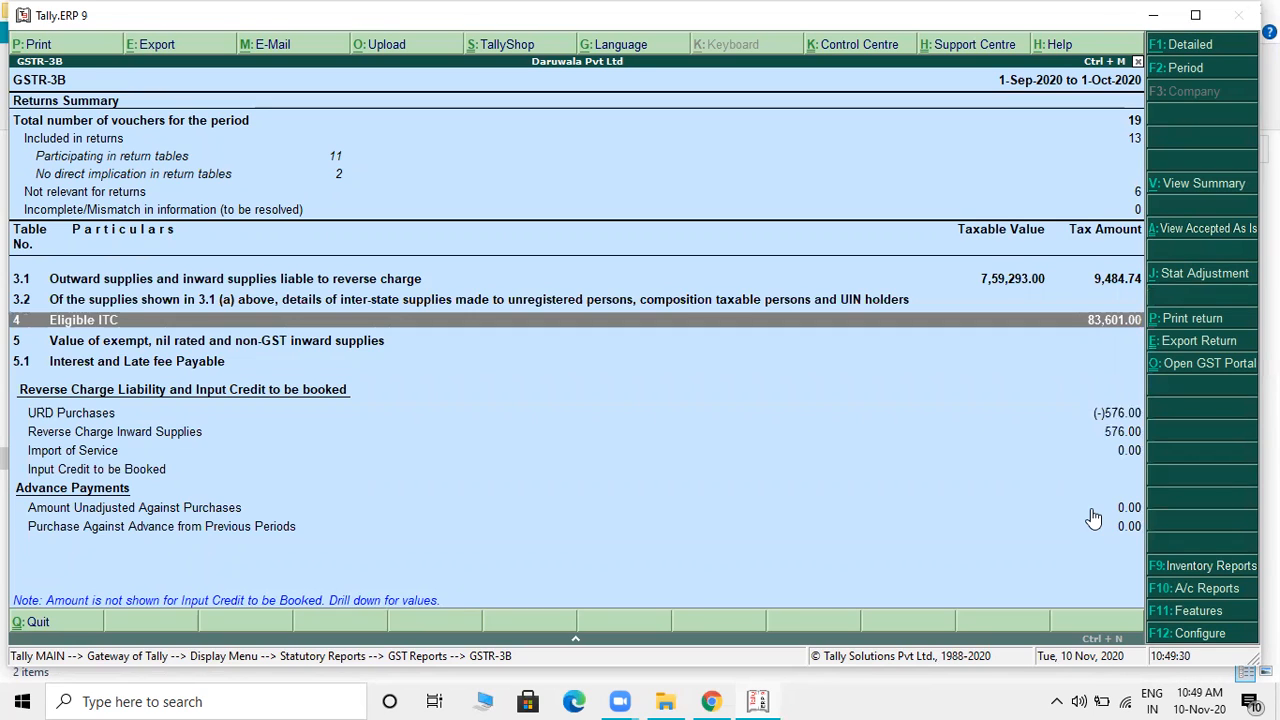
key(Up)
key(Up)
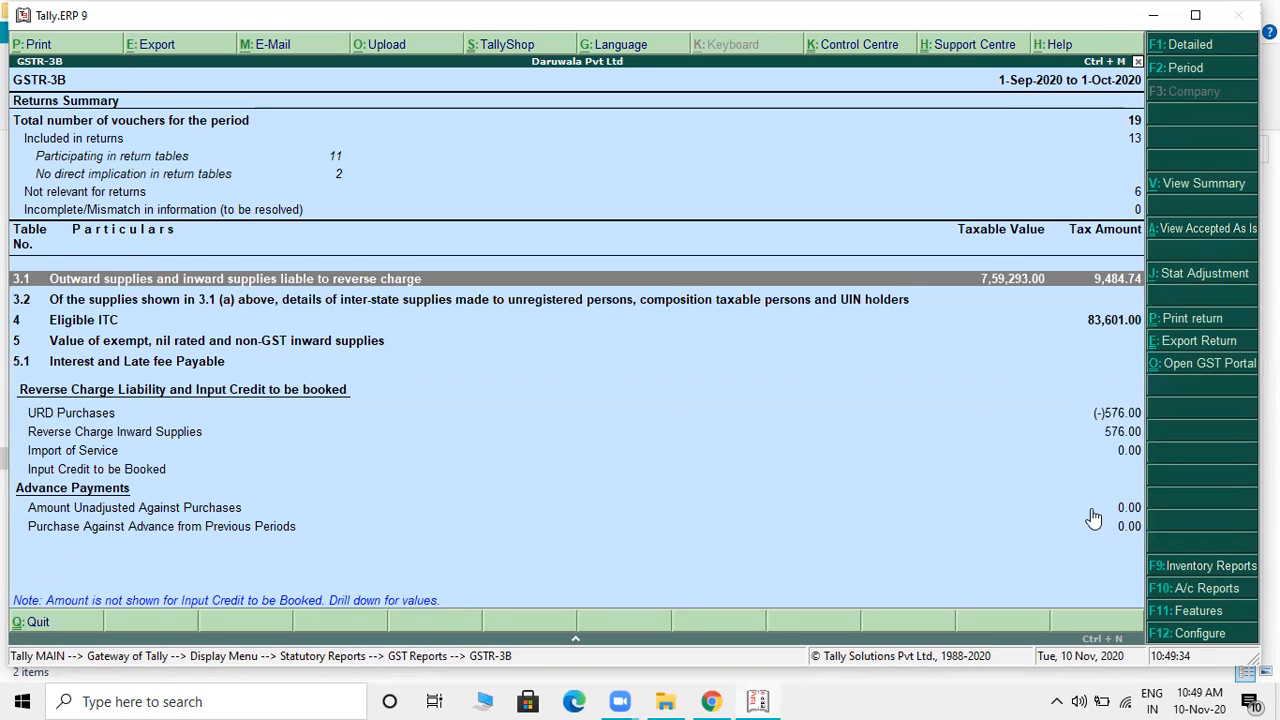
key(Down)
key(Down)
key(Down)
key(Down)
key(Down)
key(Down)
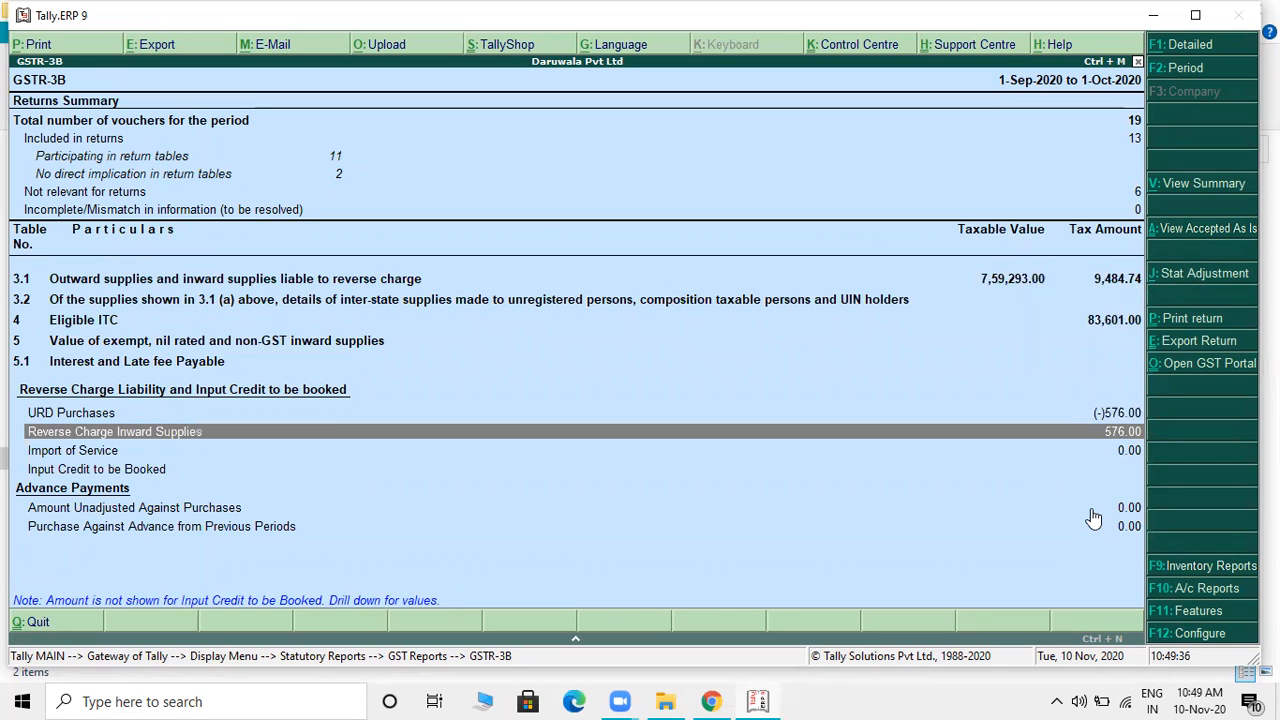
key(Up)
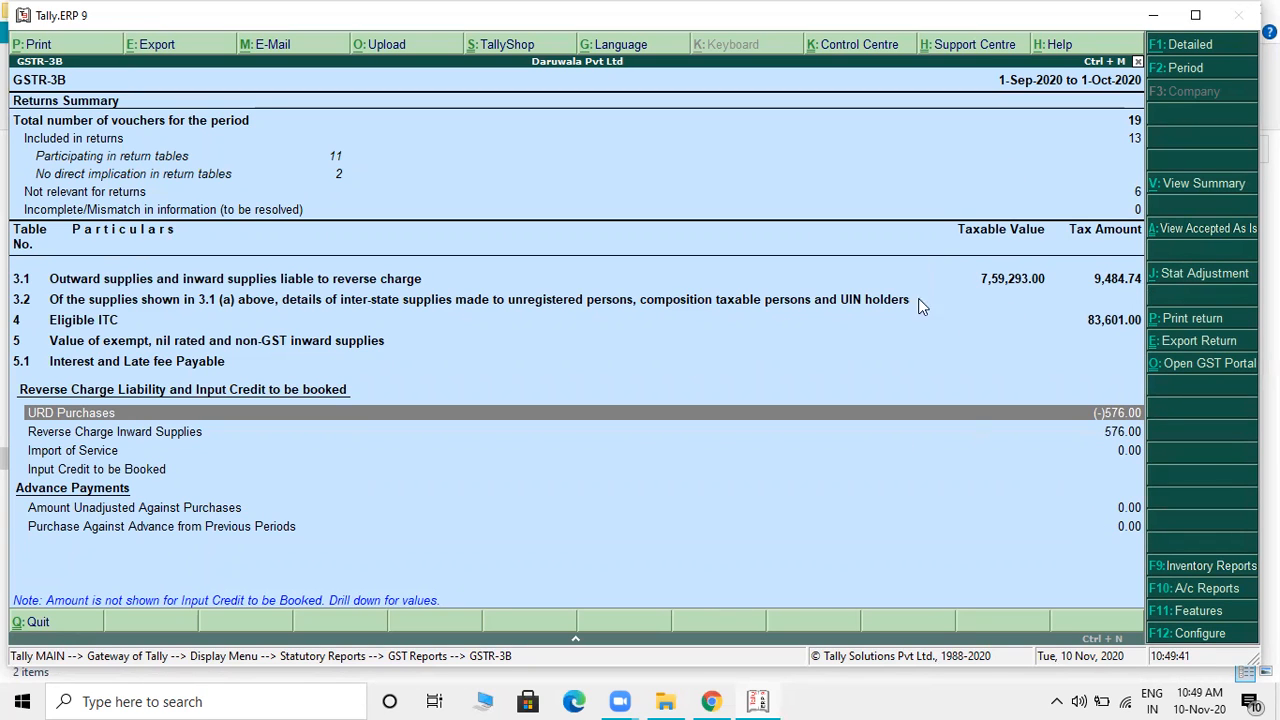
Export GSTR-3B in JSON (Data Interchange) format to the GST PRATICLE folder on drive F, and enlarge the folder window.
click(1178, 342)
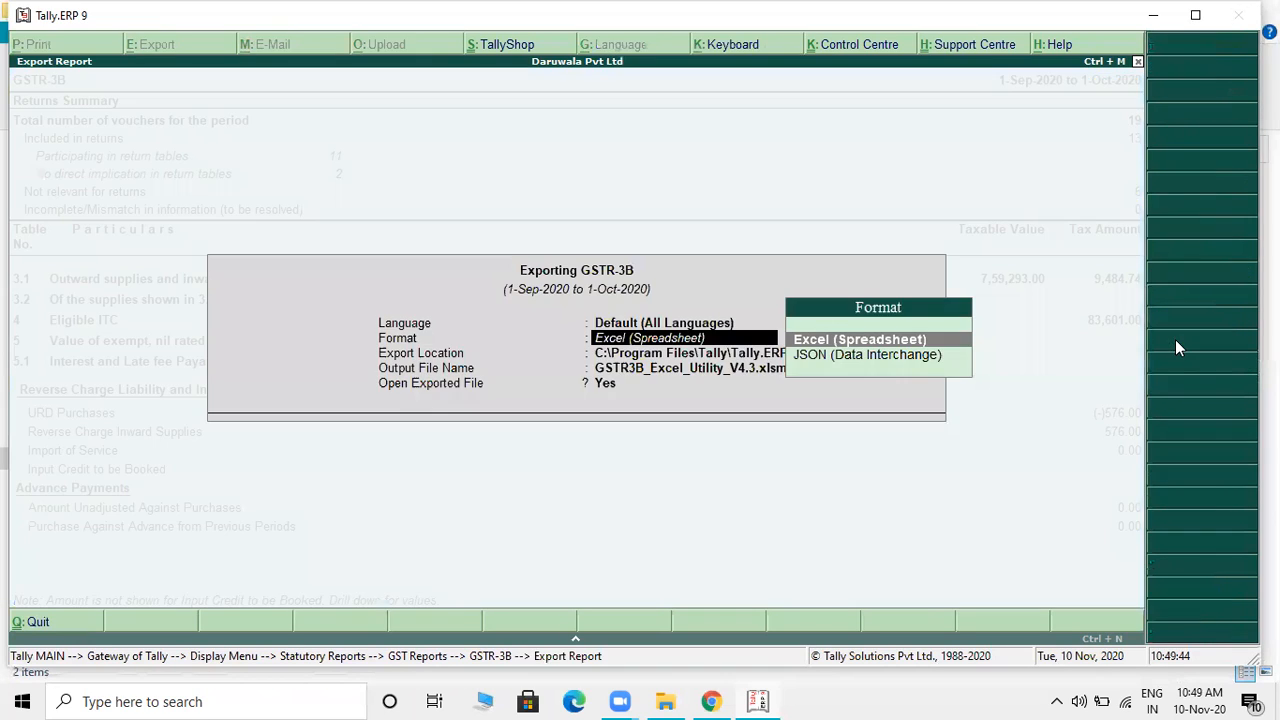
key(Down)
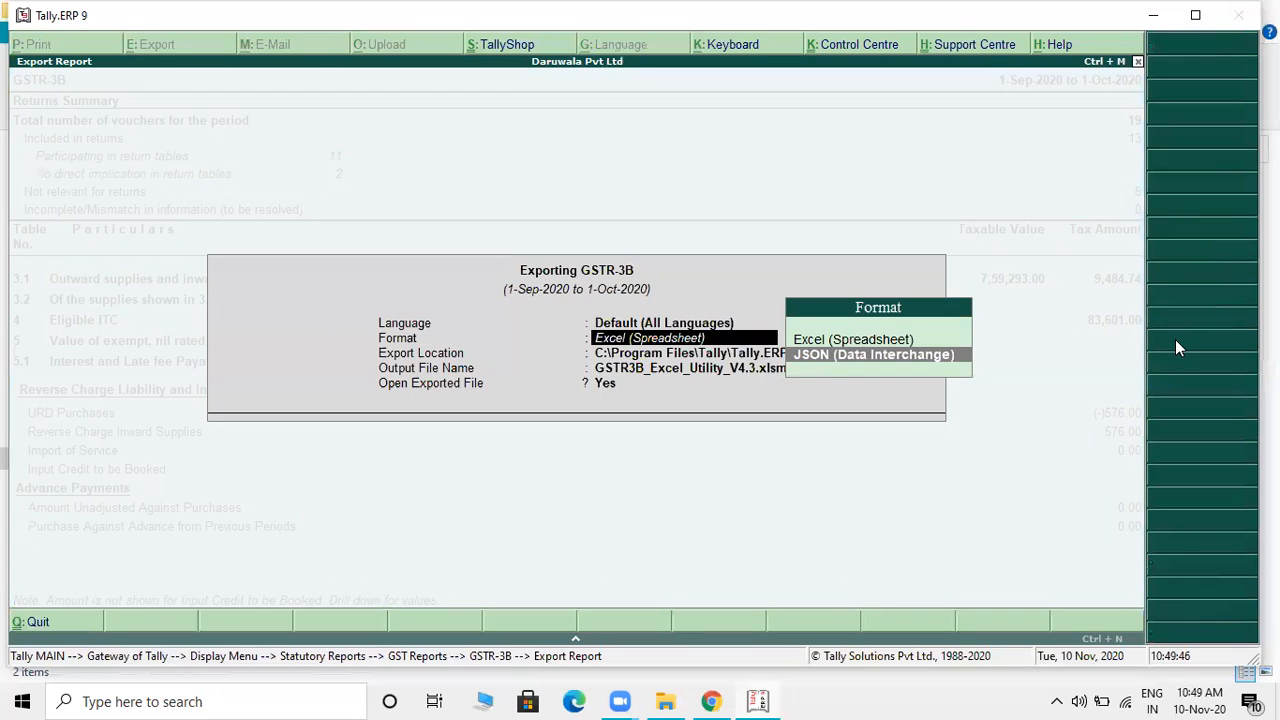
key(Return)
key(ctrl+alt+v)
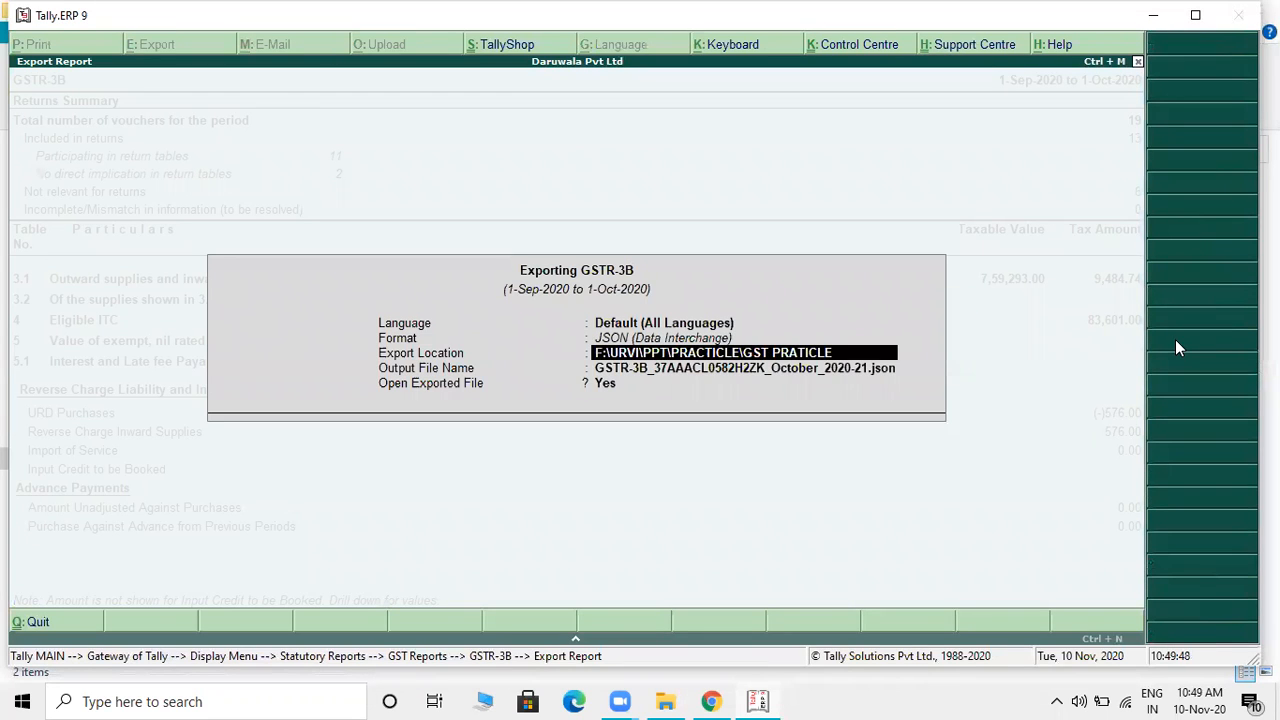
key(Return)
key(Return)
key(Return)
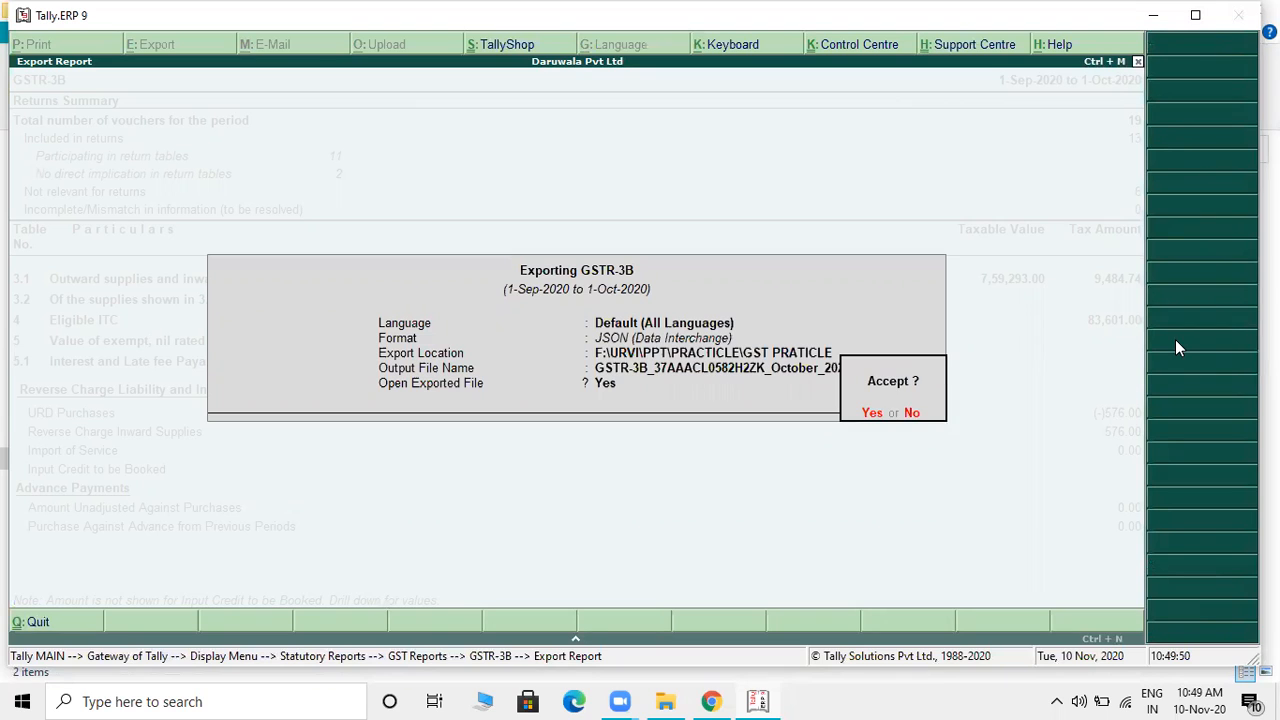
key(Return)
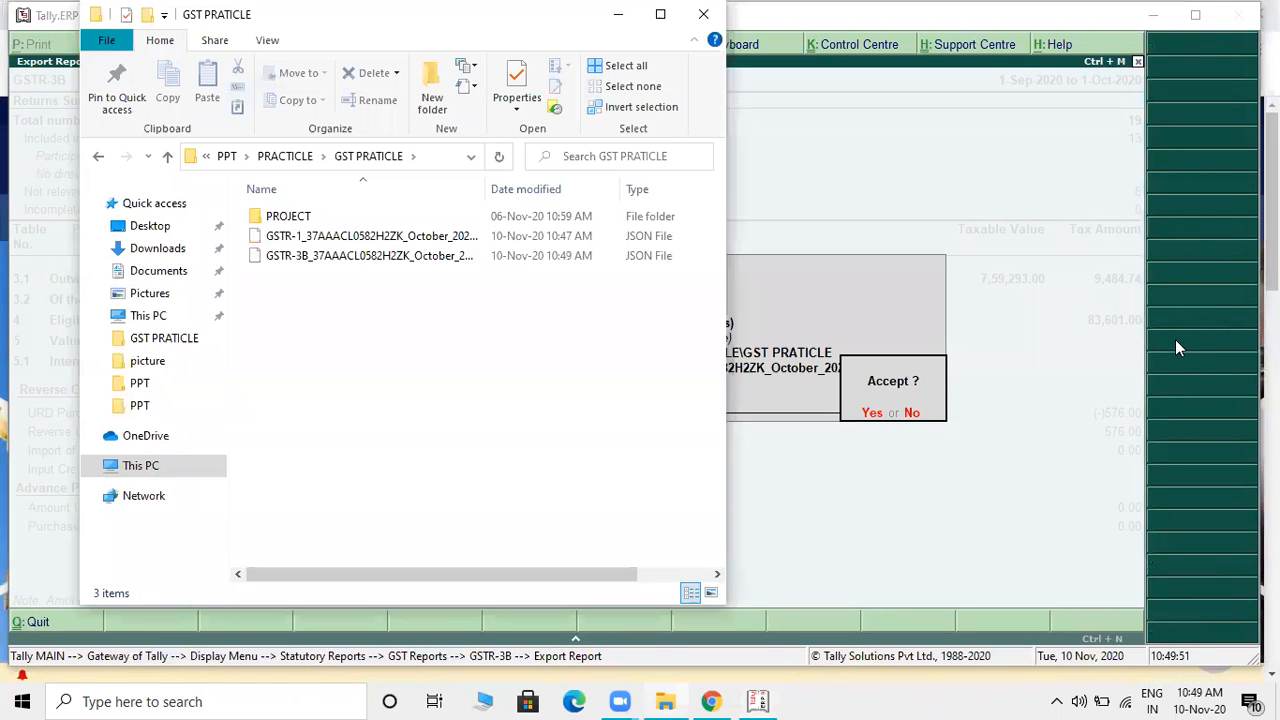
click(672, 16)
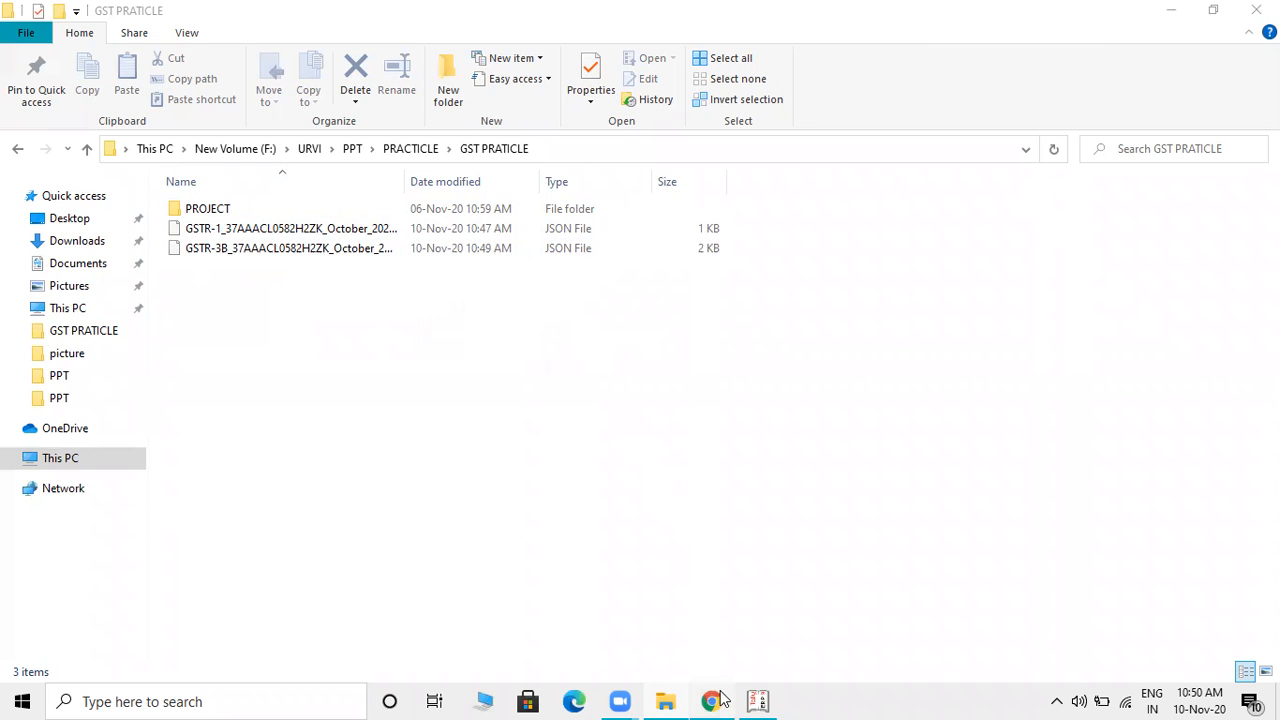
Switch to Chrome and open the login form of the Goods and Services Tax portal.
mouse_move(718, 691)
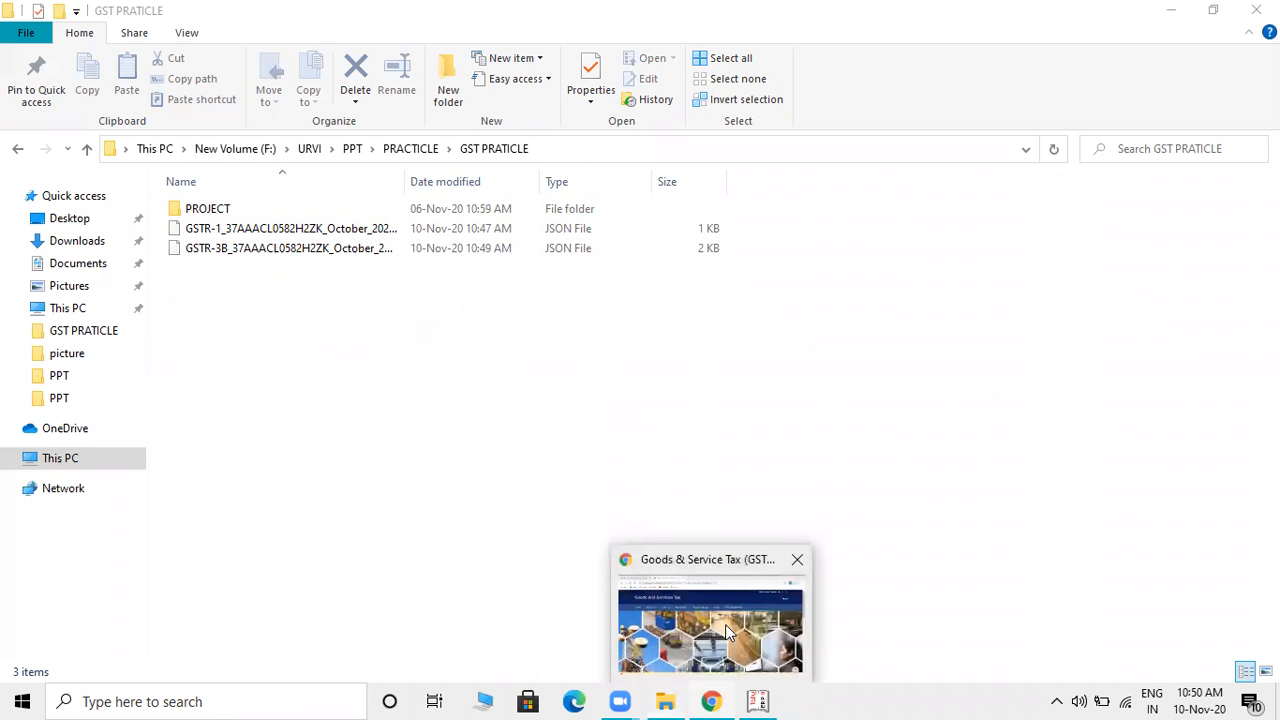
click(725, 624)
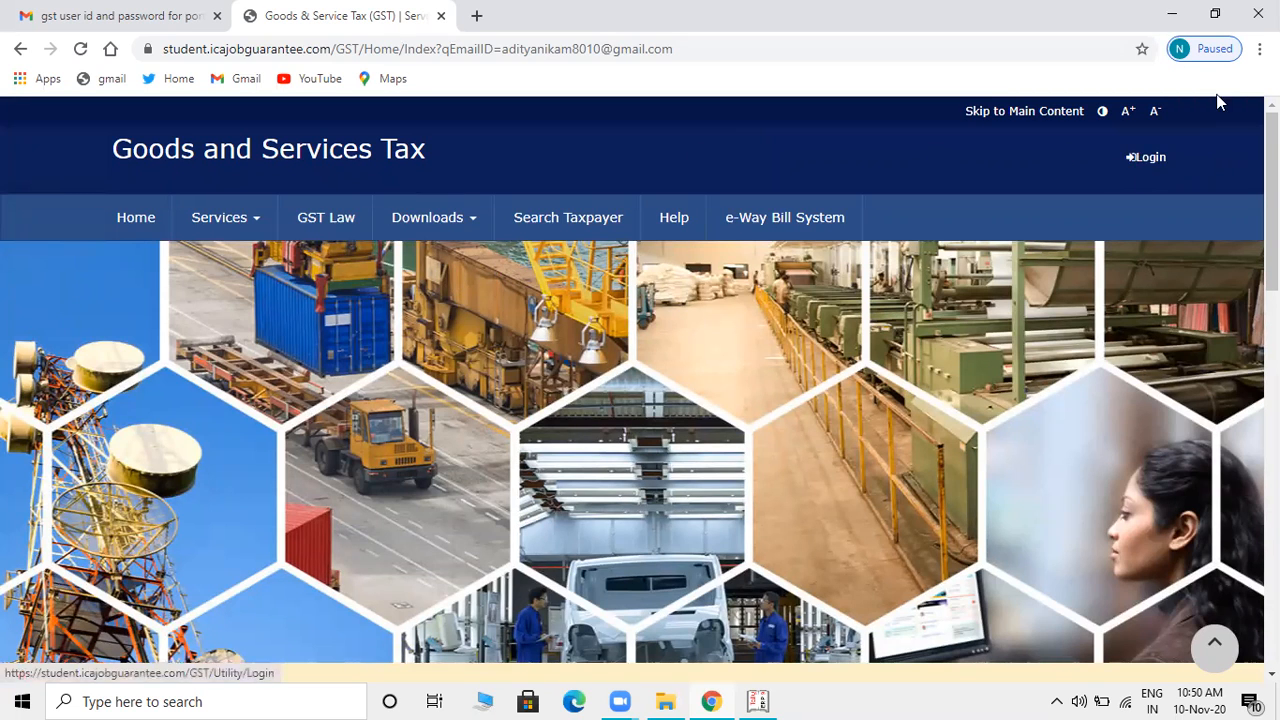
click(1150, 158)
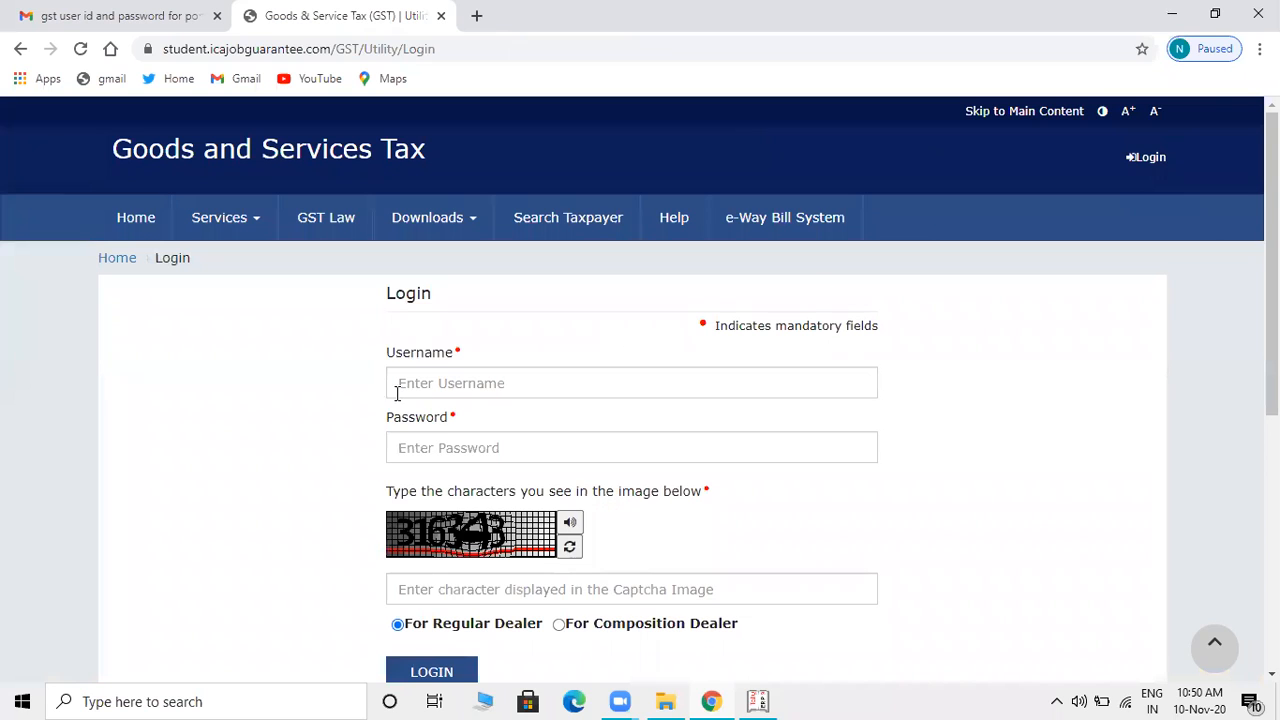
click(451, 381)
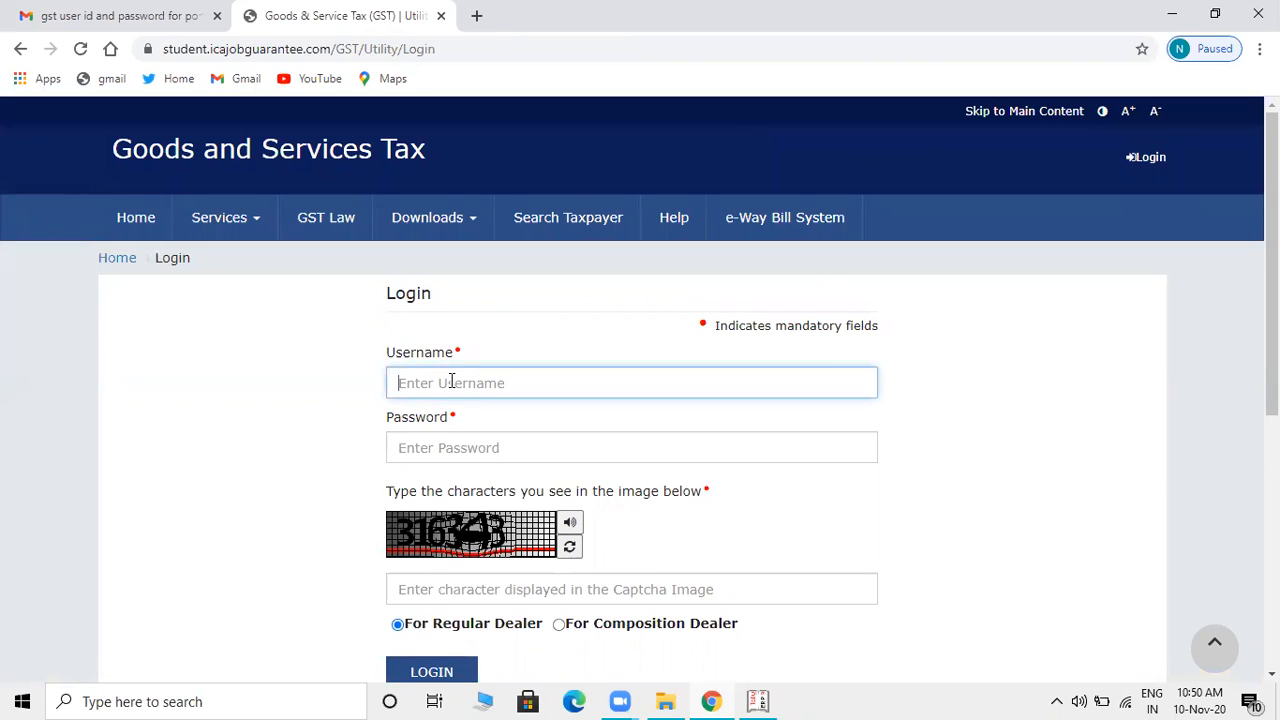
Copy the portal username from the Gmail message with the GST login credentials into the login form's Username field.
click(152, 22)
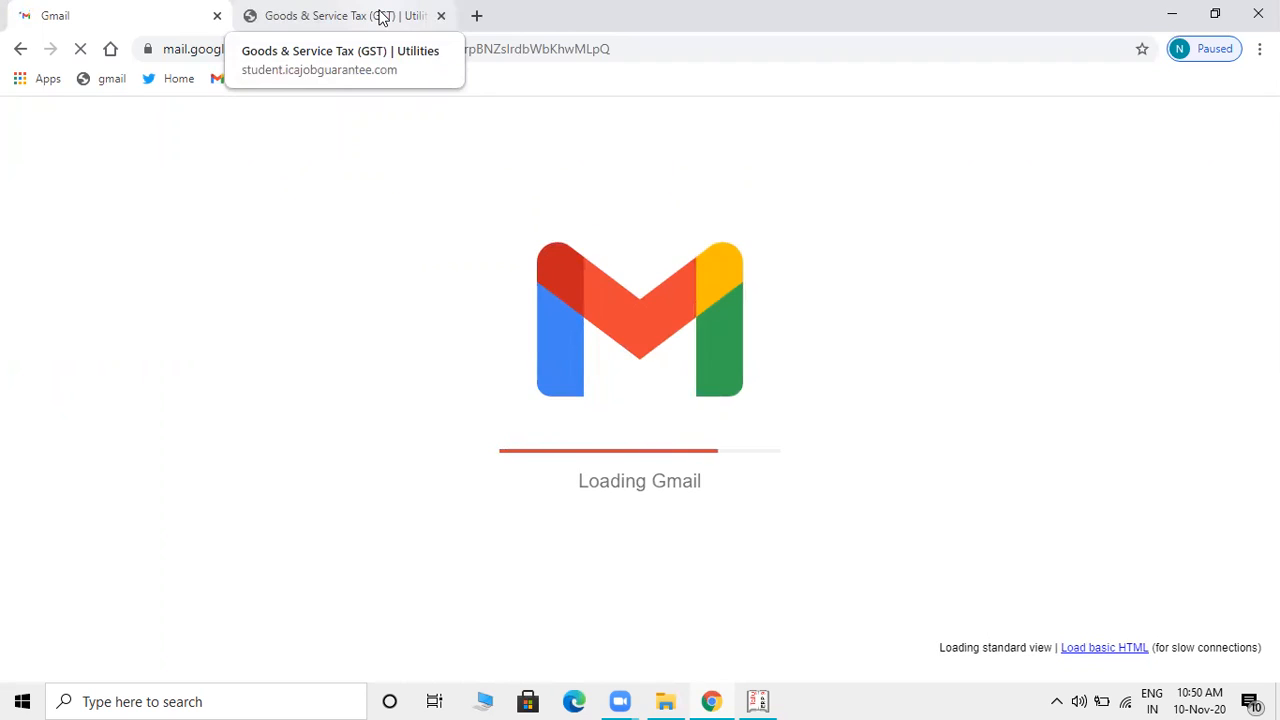
click(380, 16)
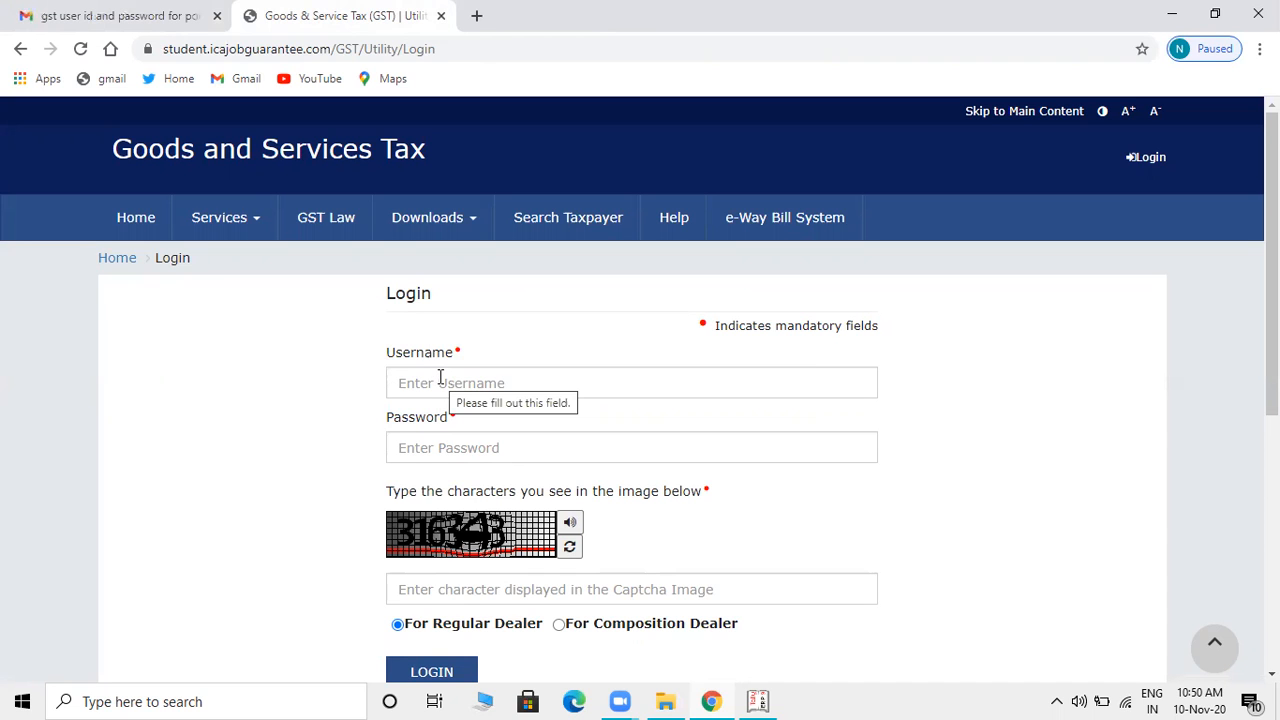
click(160, 18)
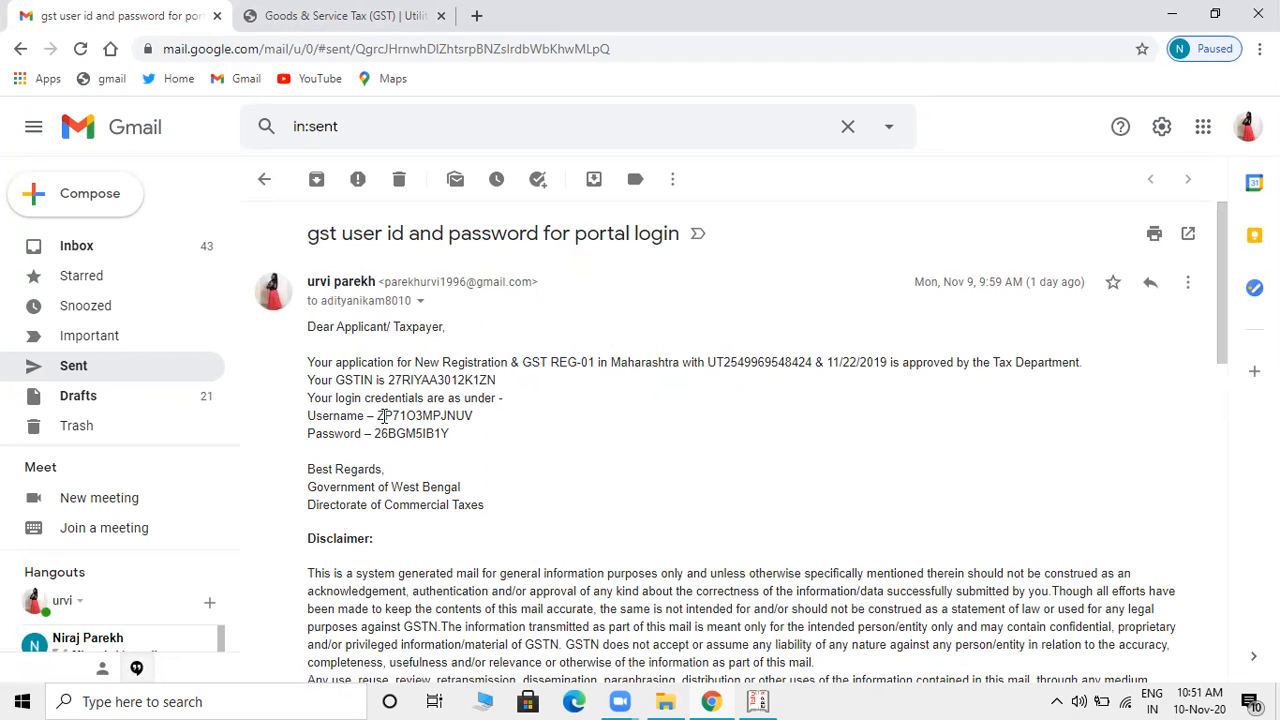
double_click(414, 415)
key(ctrl+c)
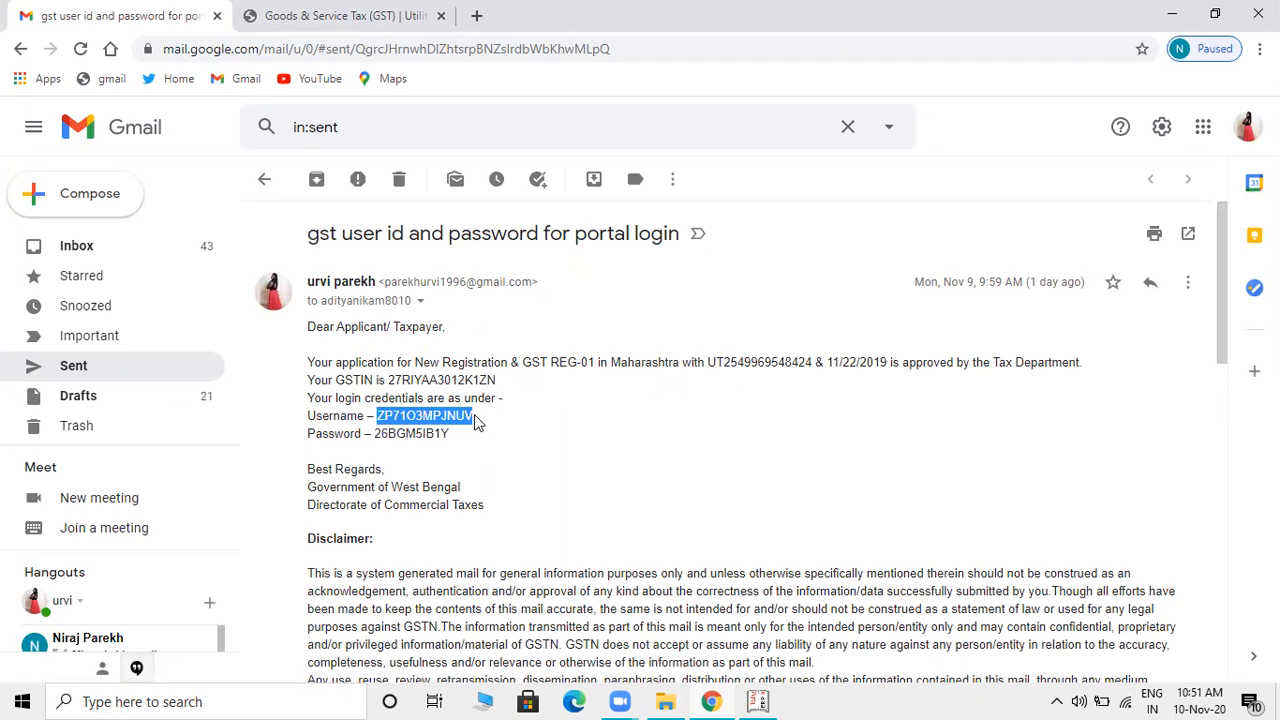
click(357, 15)
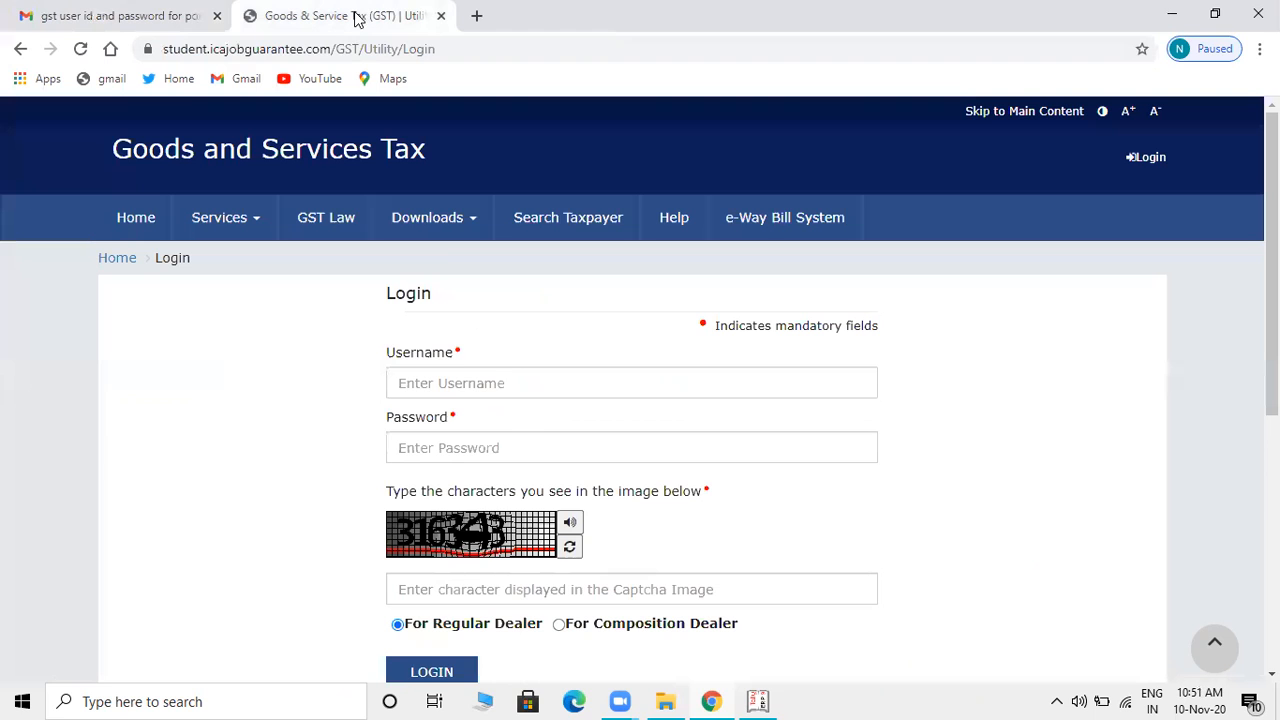
click(514, 385)
key(ctrl+v)
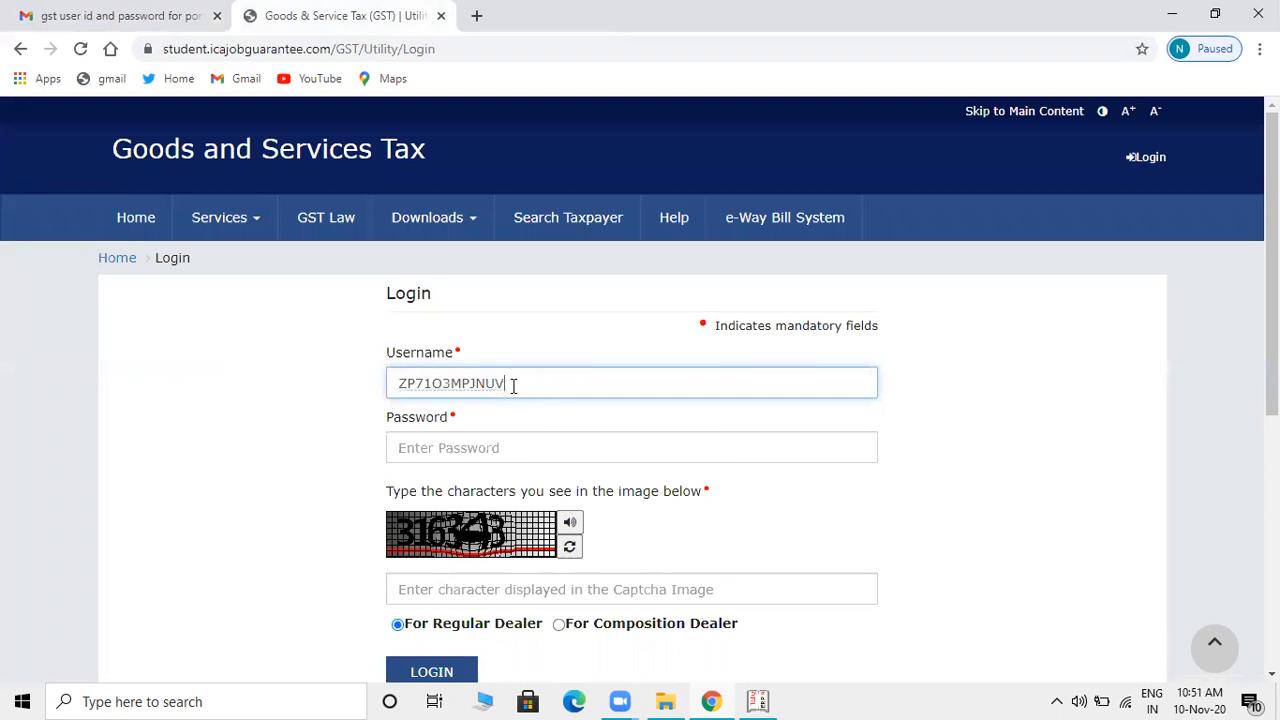
Copy the account password from the credentials e-mail into the login form's Password field.
click(480, 448)
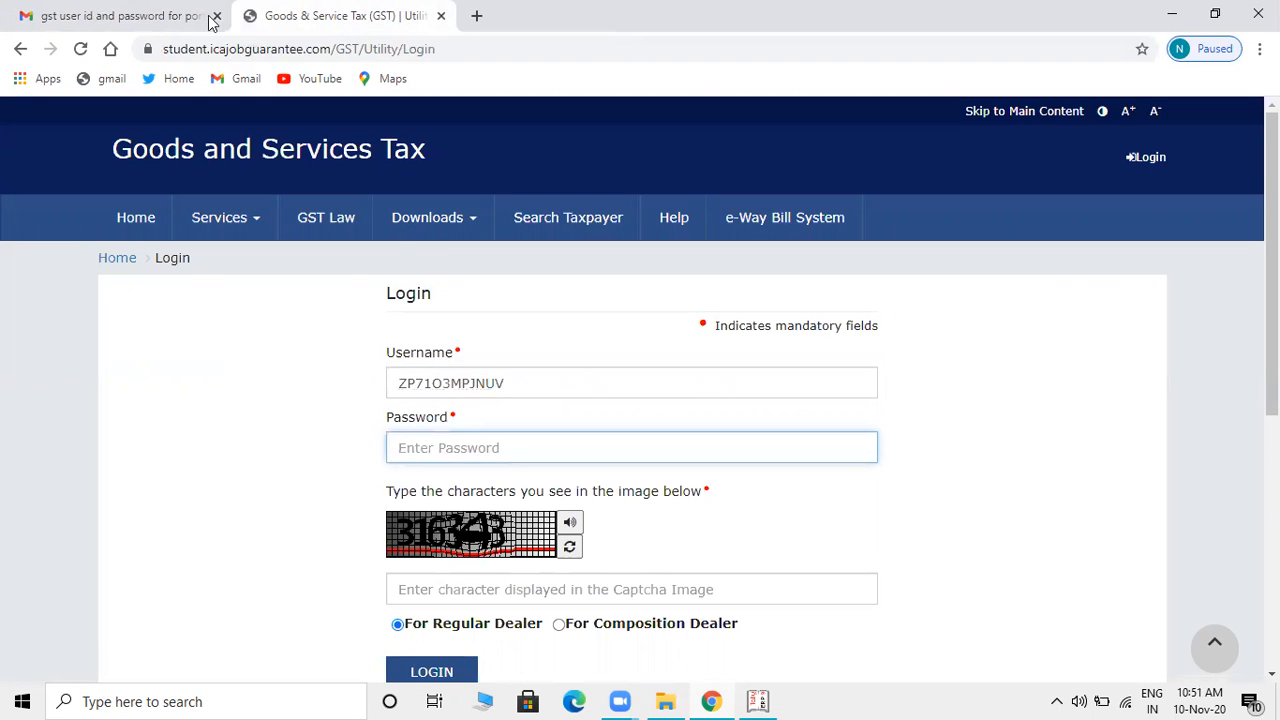
click(120, 16)
drag(372, 433, 460, 434)
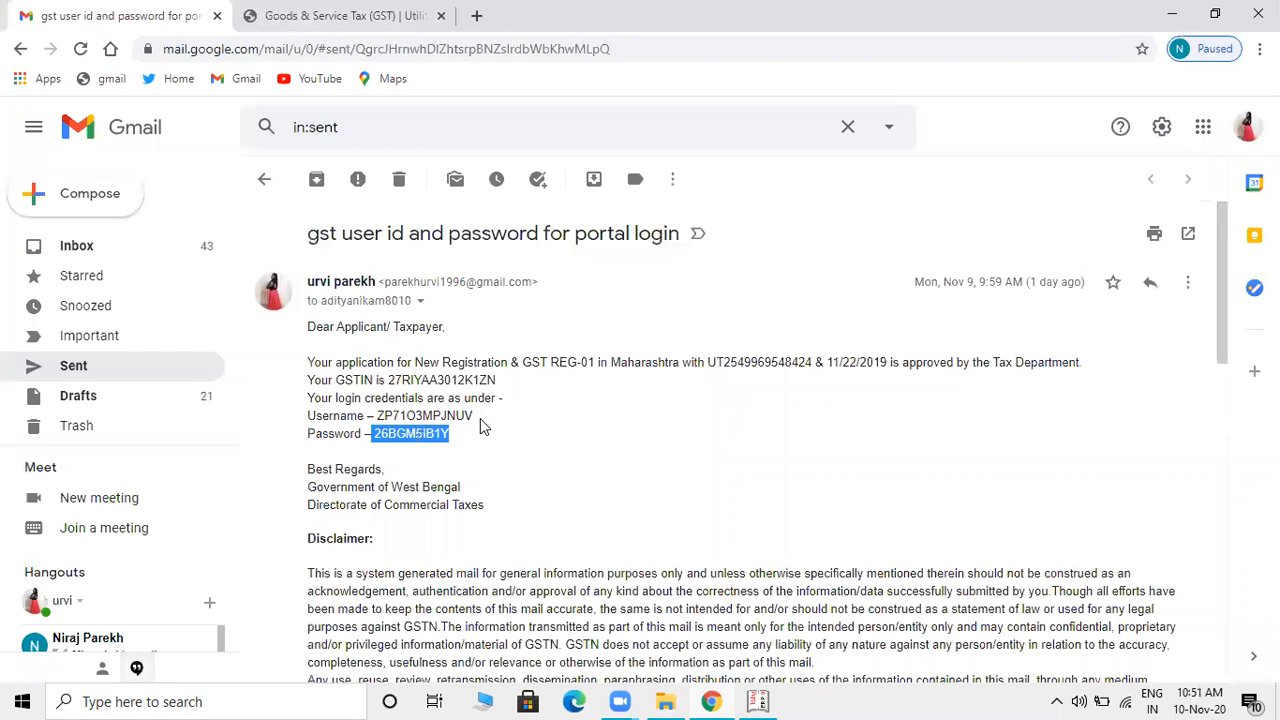
click(340, 16)
key(ctrl+v)
Enter the characters shown in the captcha image and try to log in to the GST portal.
click(597, 571)
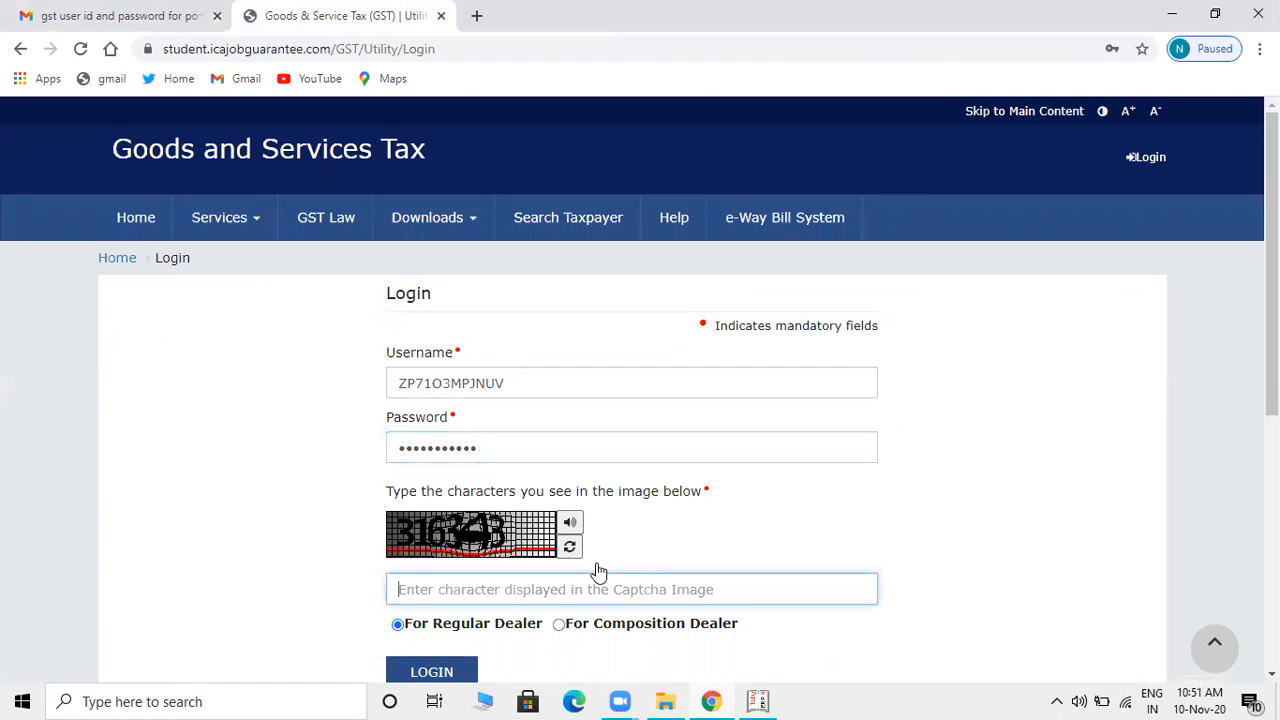
text(.)
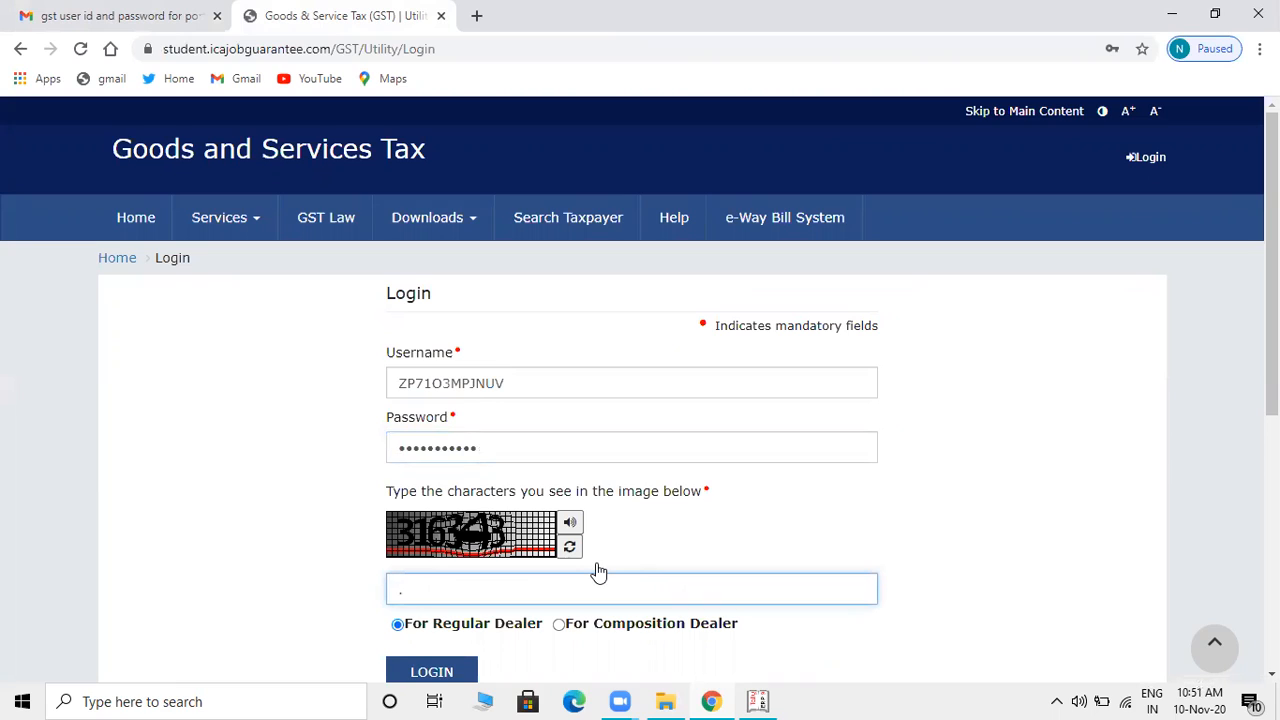
text(3163)
key(BackSpace)
key(BackSpace)
key(BackSpace)
key(BackSpace)
key(BackSpace)
key(BackSpace)
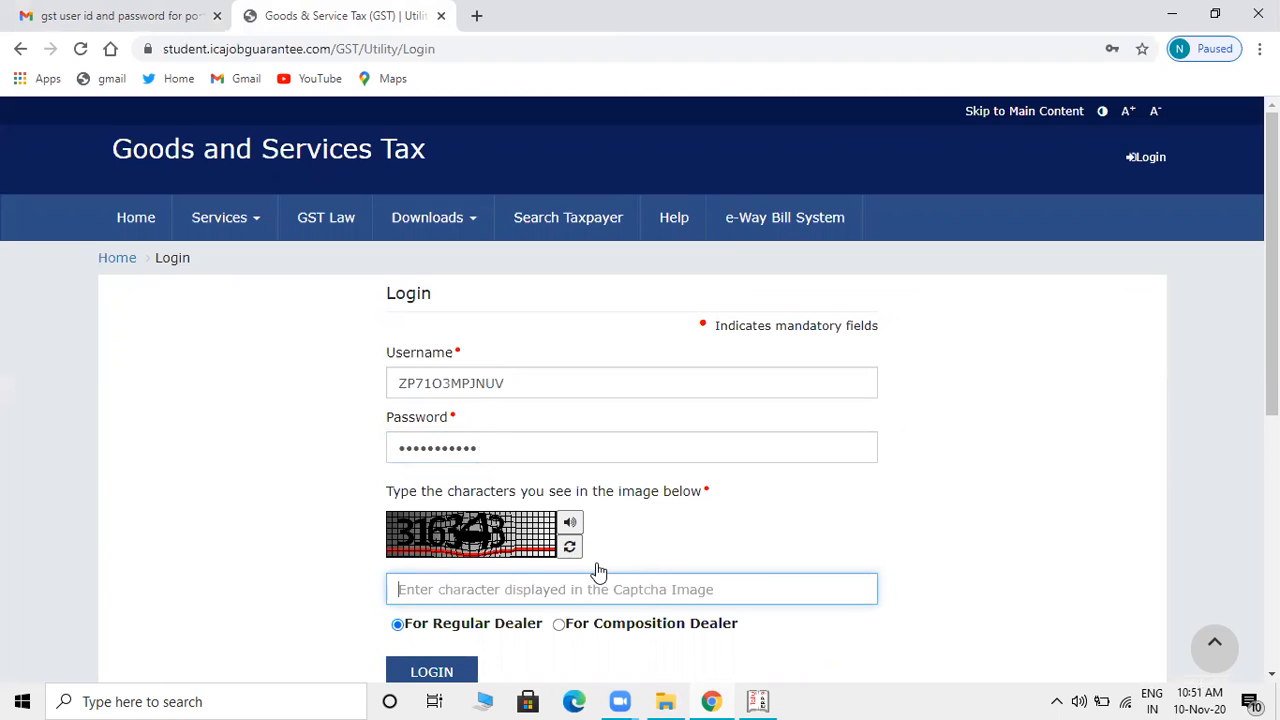
text(3163)
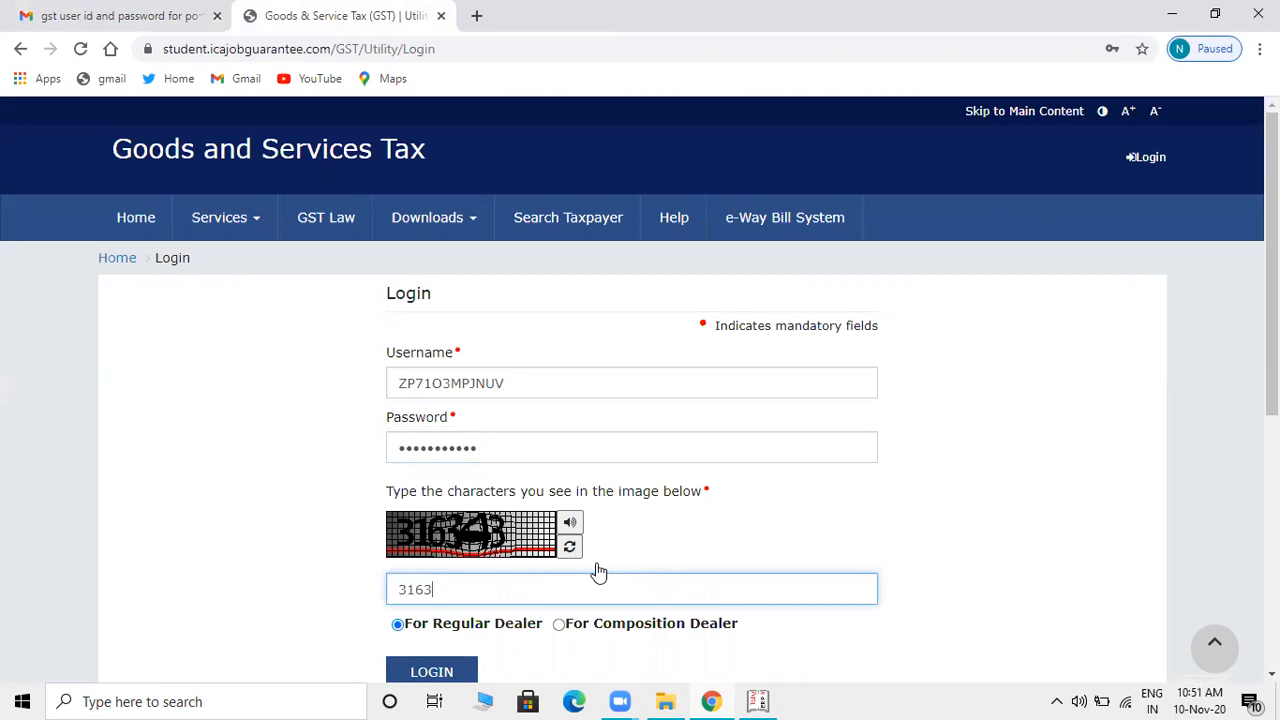
text(43)
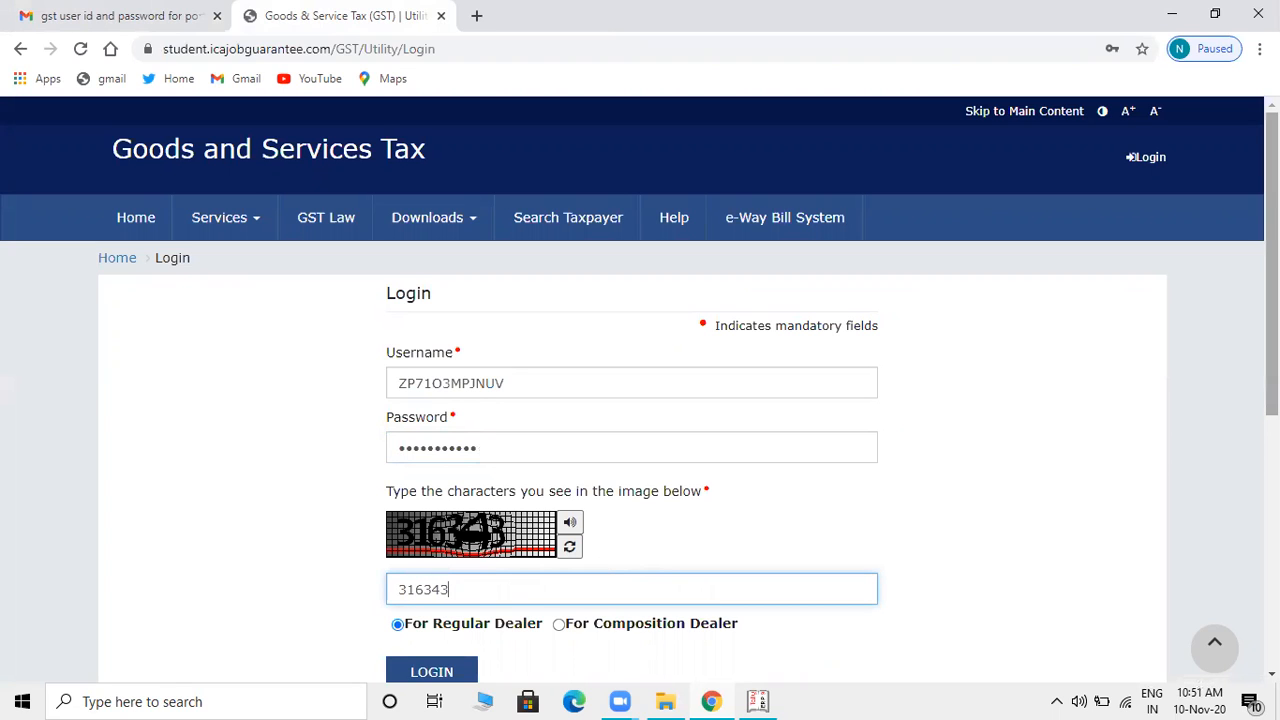
scroll(598, 572, down, 2)
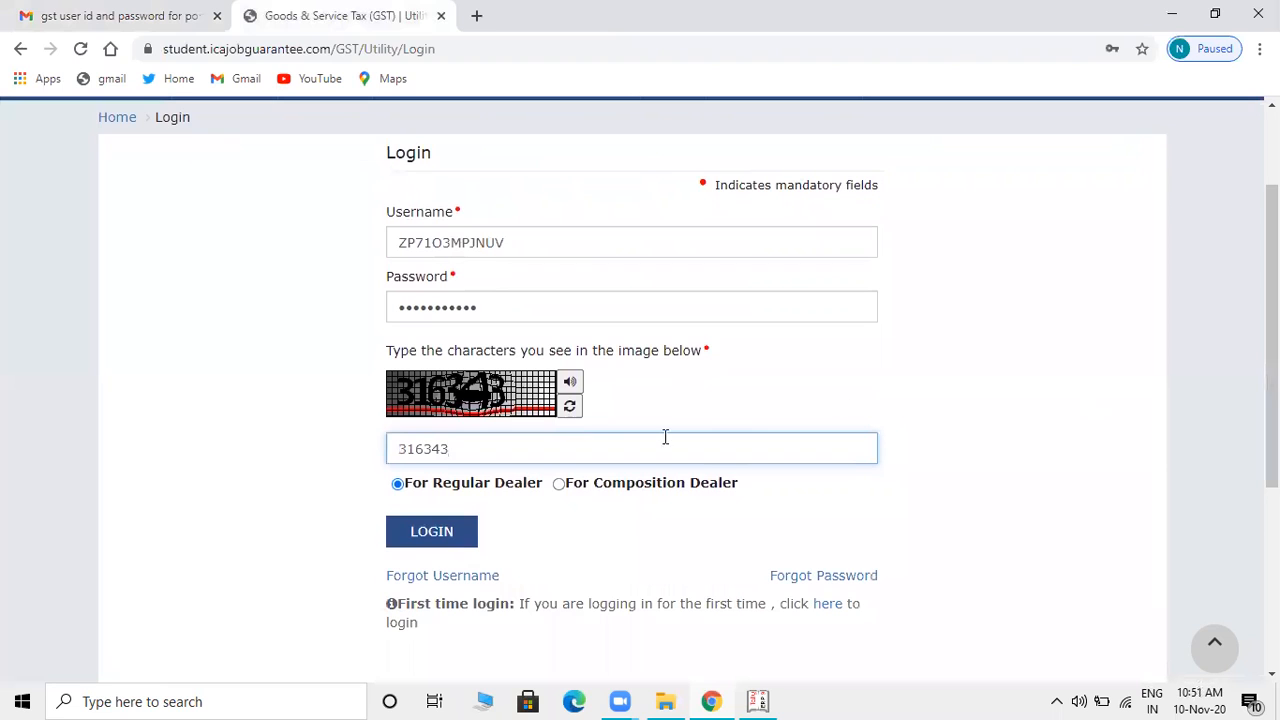
click(443, 530)
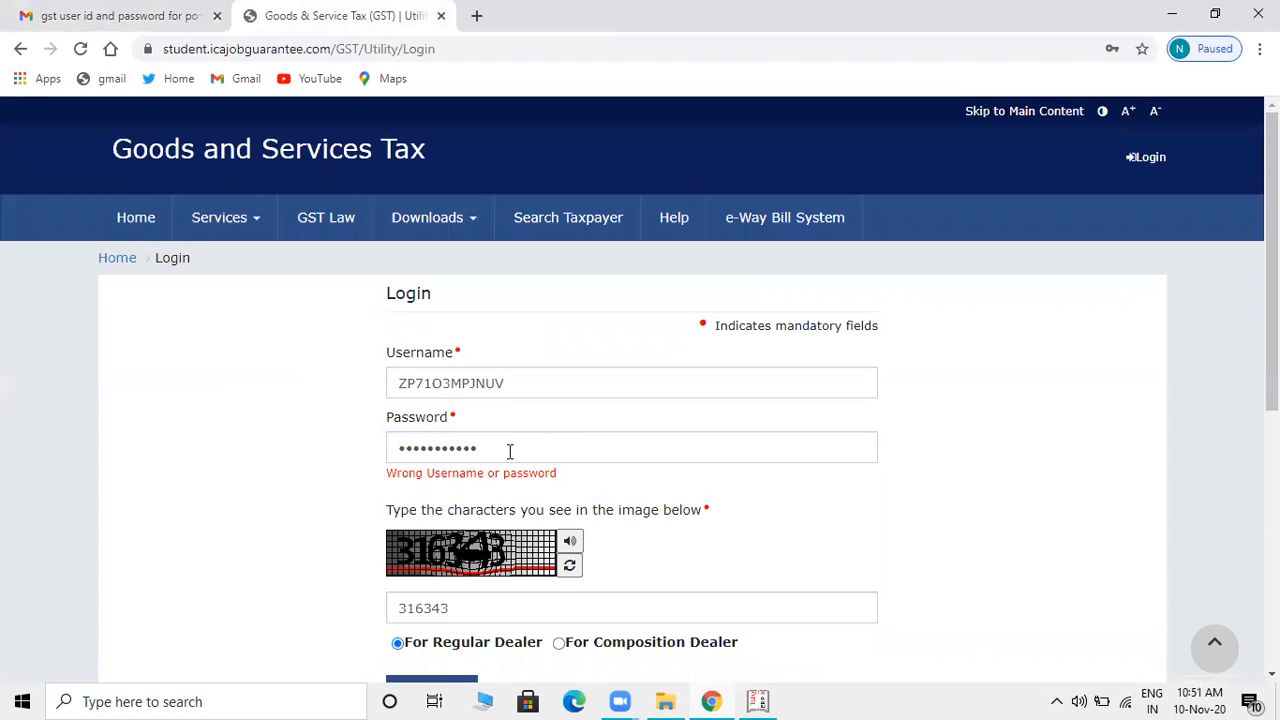
Remove the extra leading character from the account password and submit the GST portal login again.
click(401, 451)
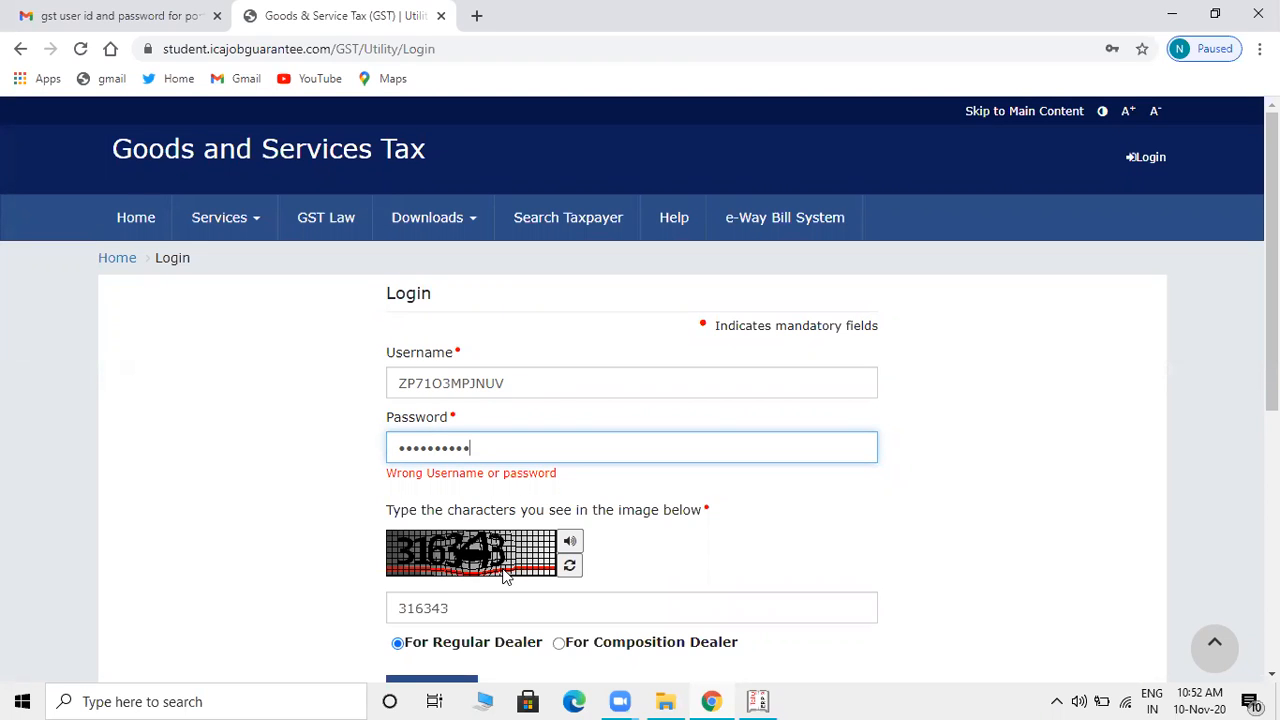
click(914, 552)
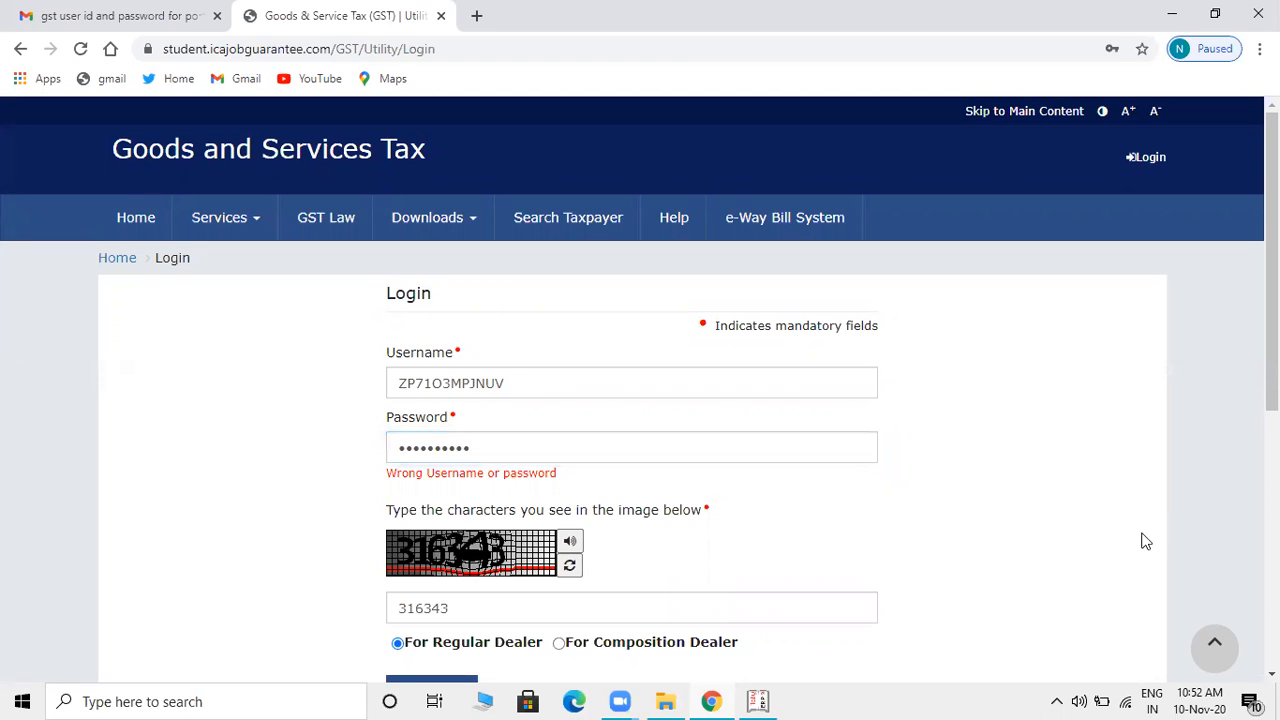
scroll(914, 552, down, 2)
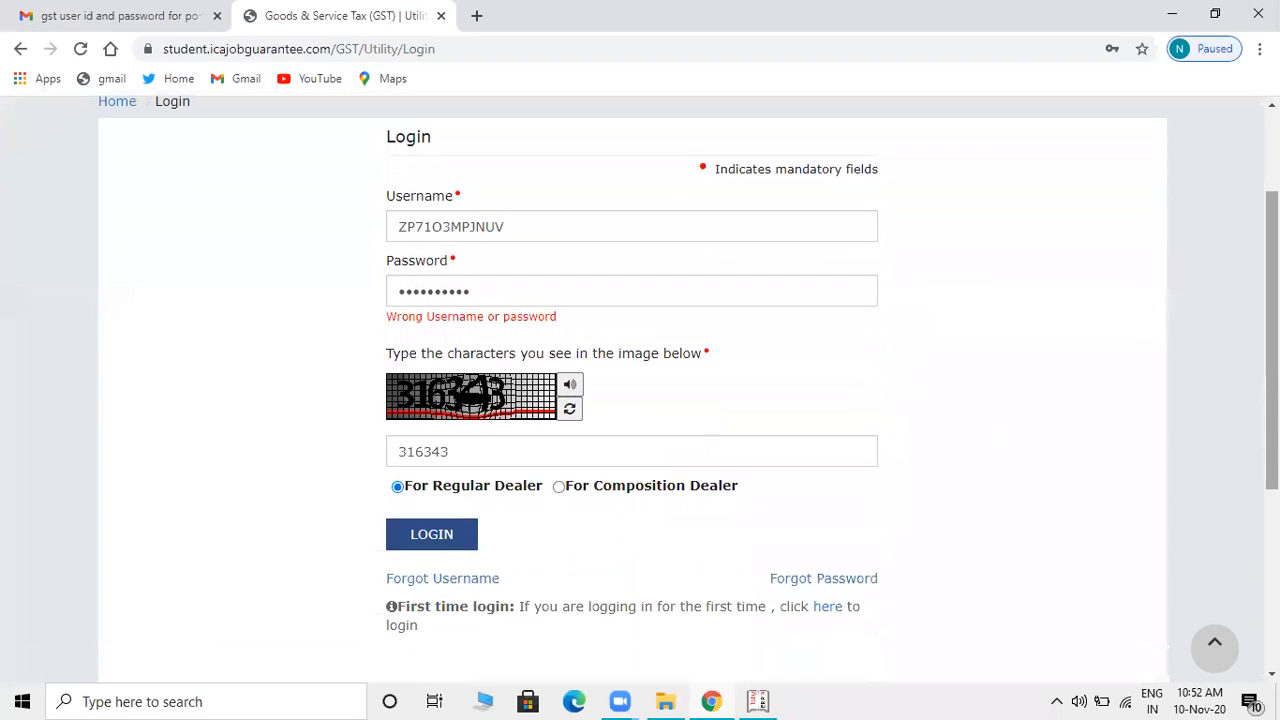
click(428, 546)
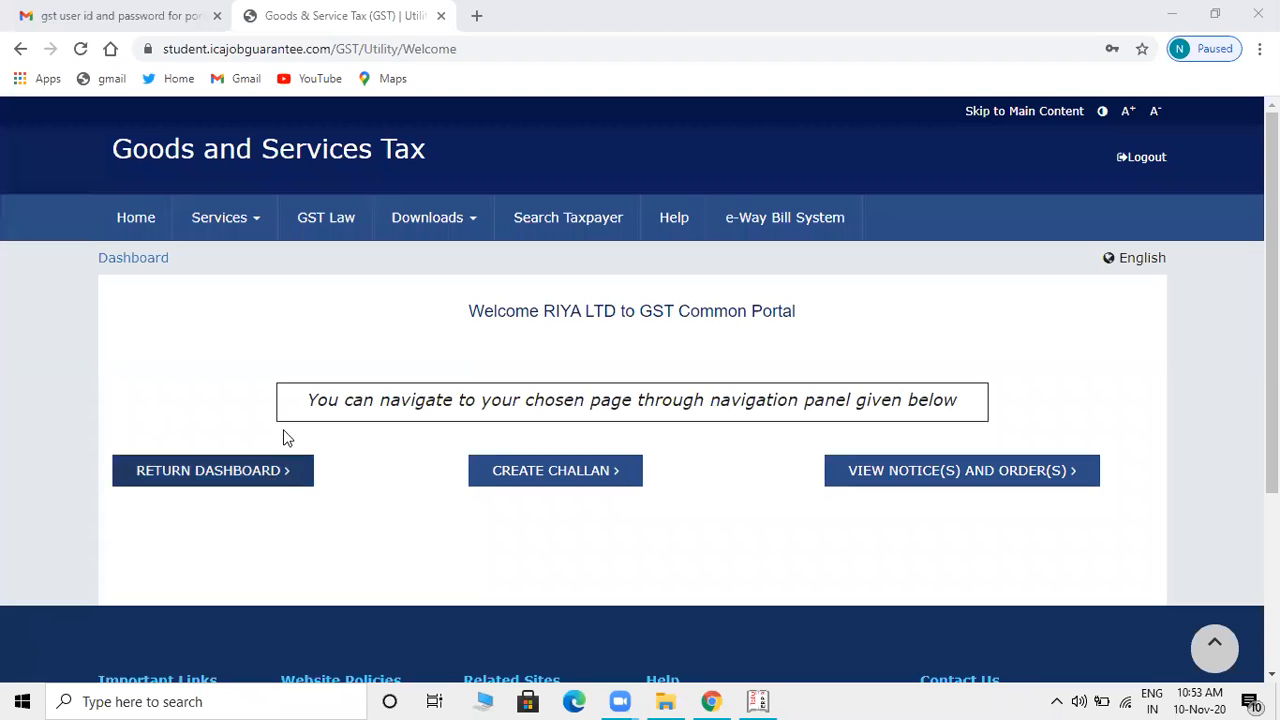
Open the return dashboard and search for the returns of financial year 2020-21 with October as the filing period.
click(202, 484)
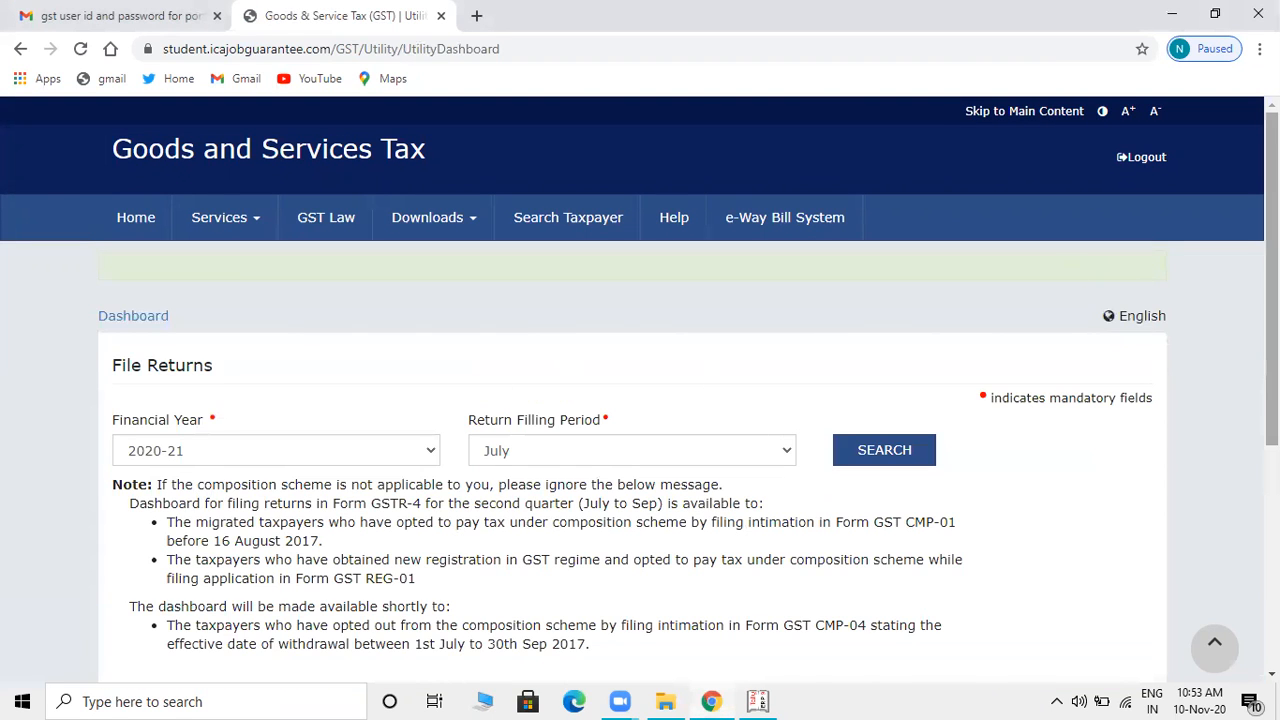
scroll(640, 390, down, 1)
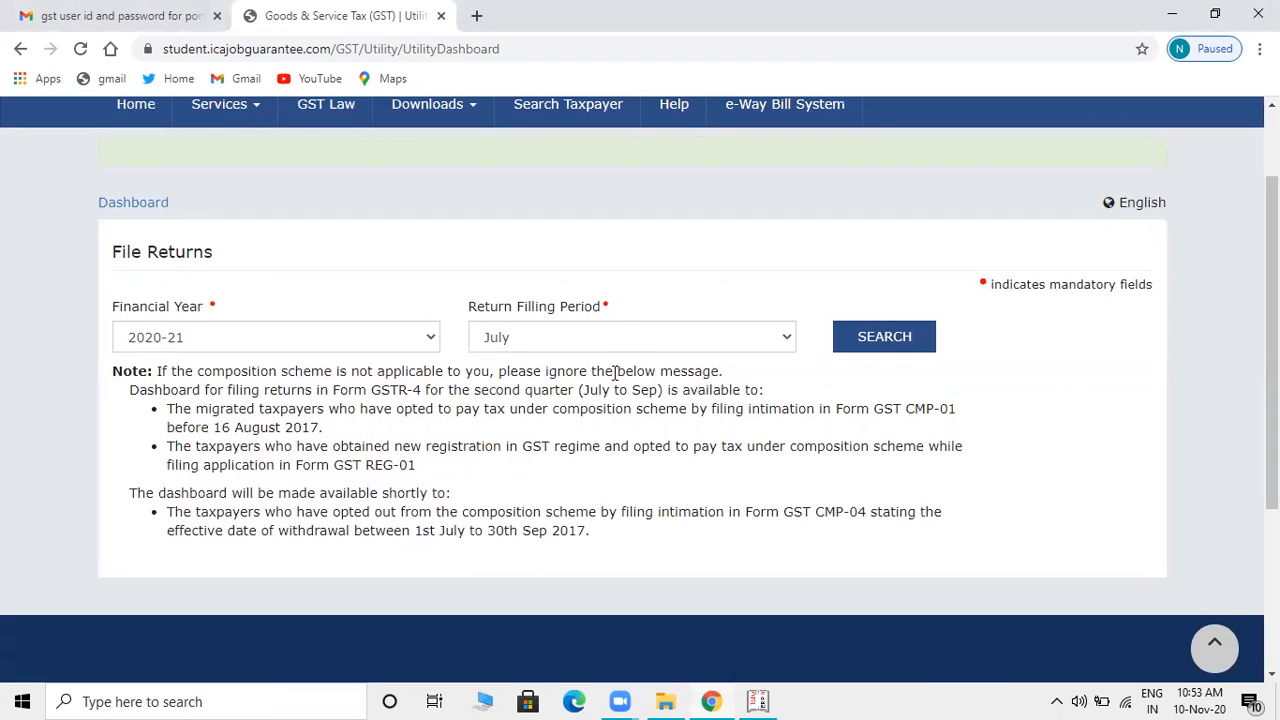
click(622, 341)
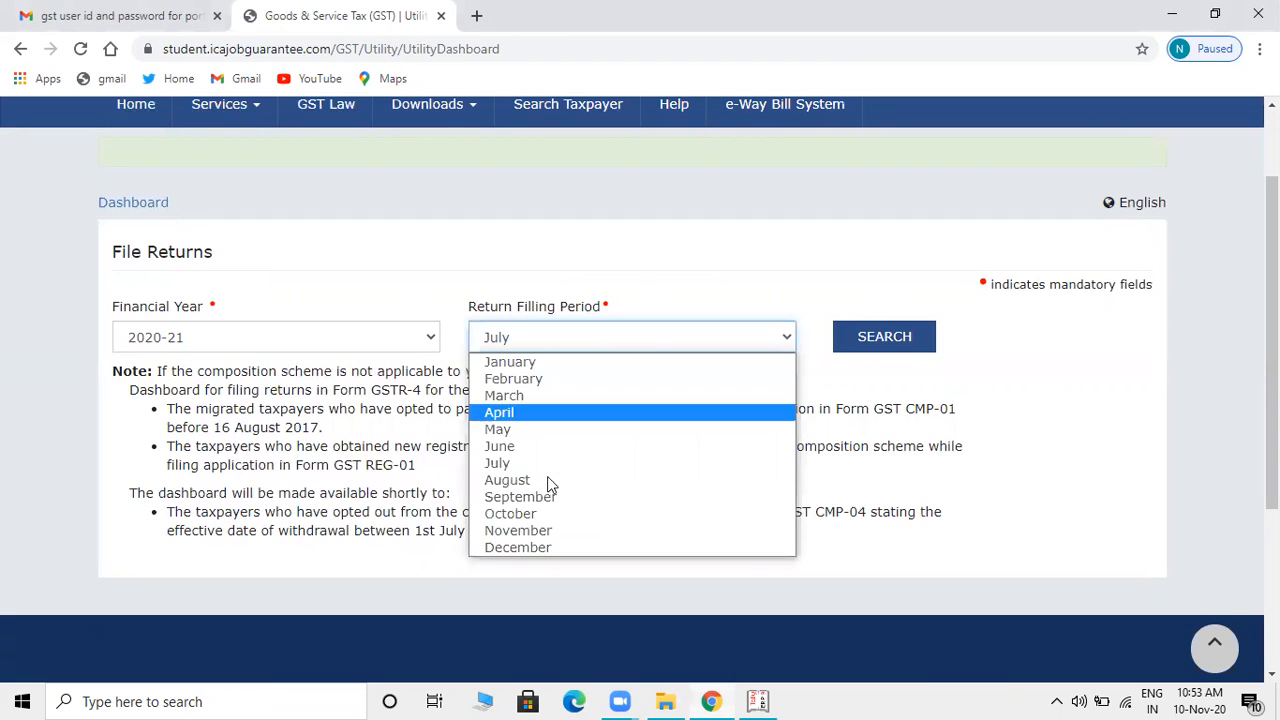
click(520, 514)
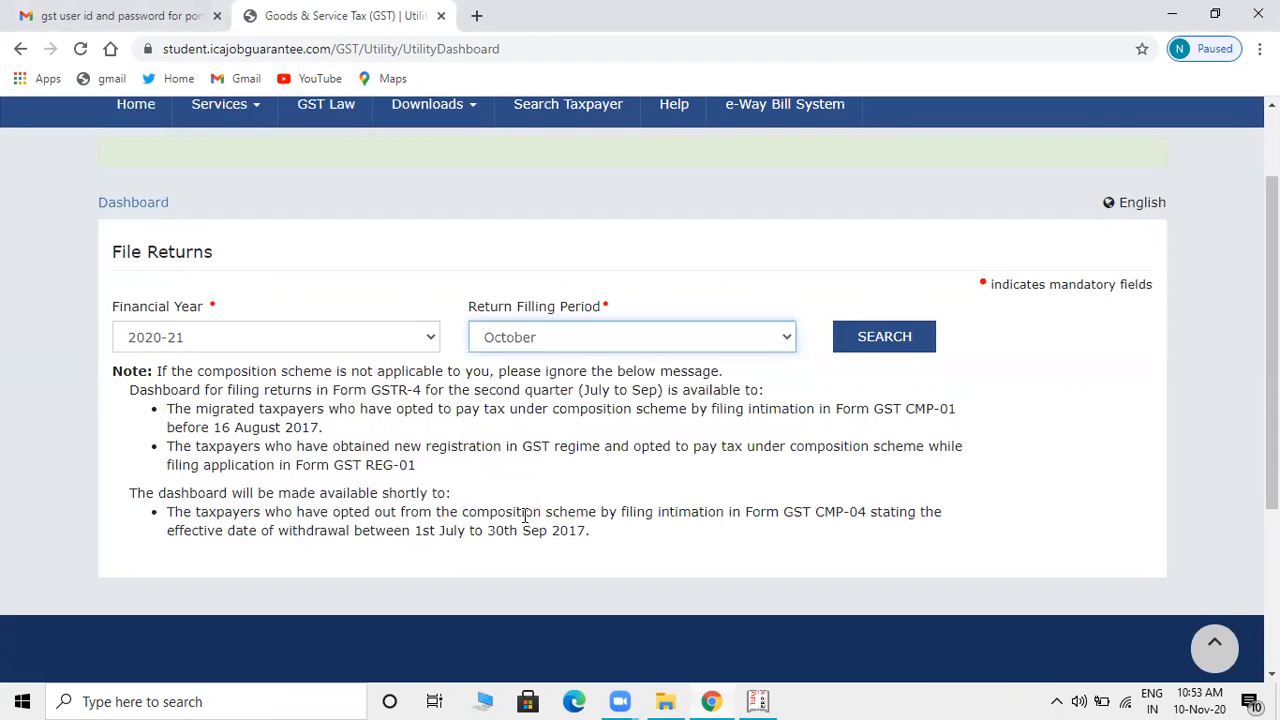
click(885, 340)
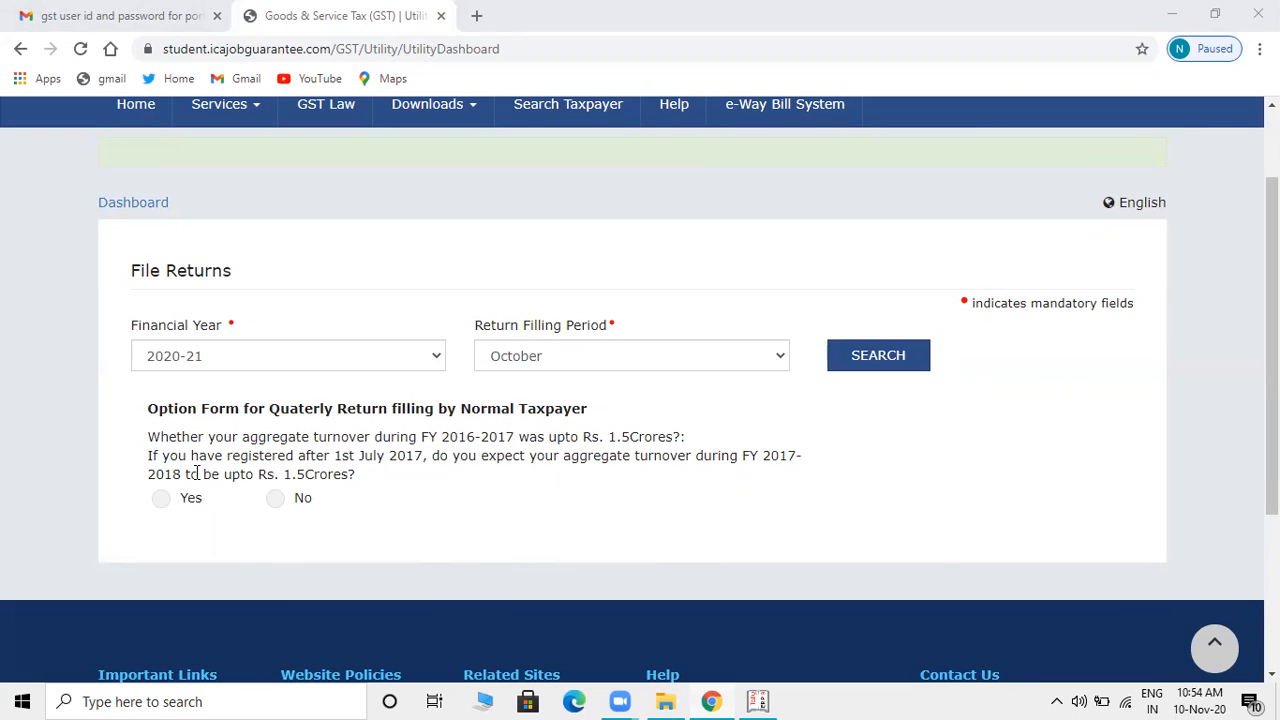
Answer No to the question about aggregate turnover up to Rs. 1.5 crores and submit the quarterly filing option form.
click(162, 499)
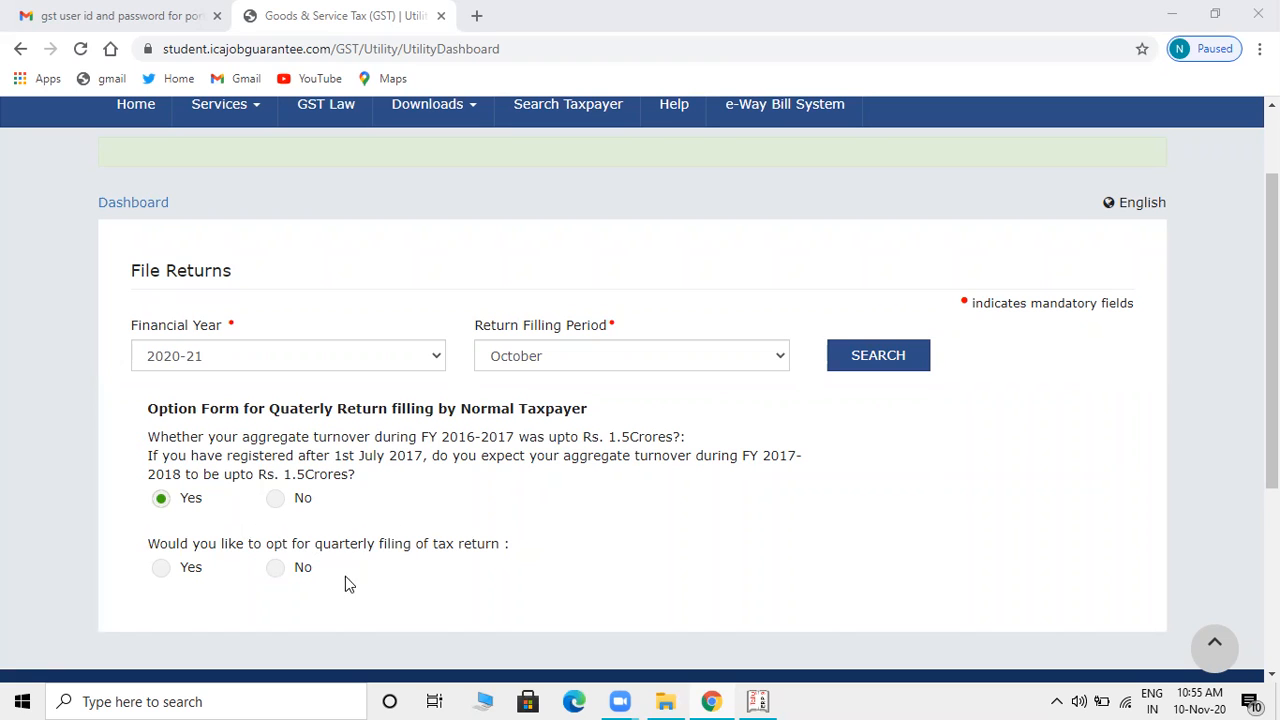
click(273, 570)
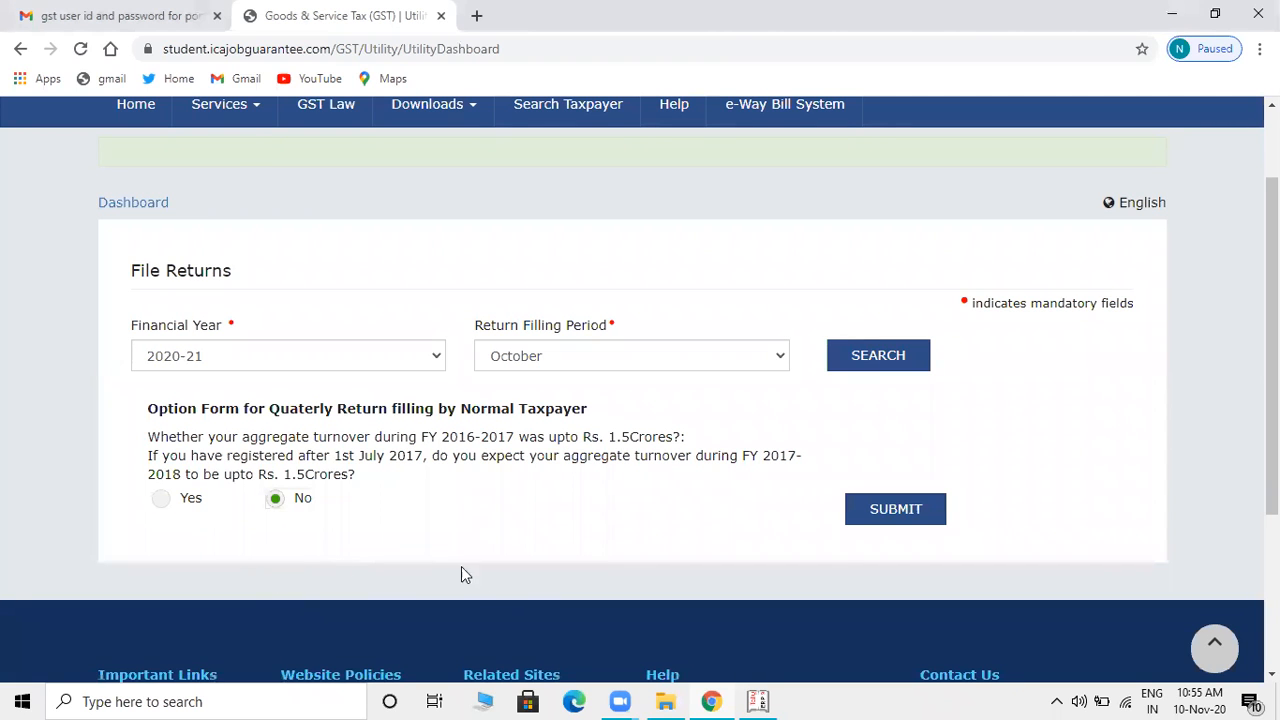
click(897, 512)
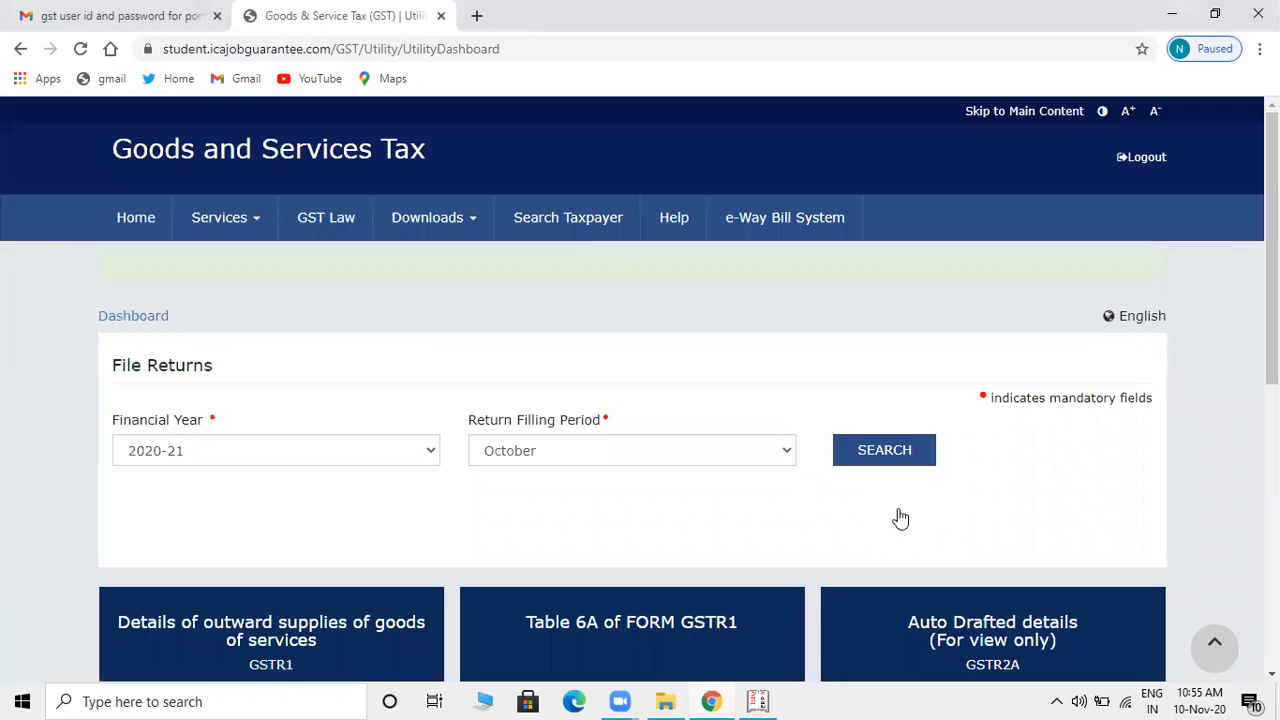
Open offline preparation for the GSTR1 return and upload the October 2020-21 GSTR-1 JSON file from the GST PRATICLE folder.
drag(1272, 248, 1272, 397)
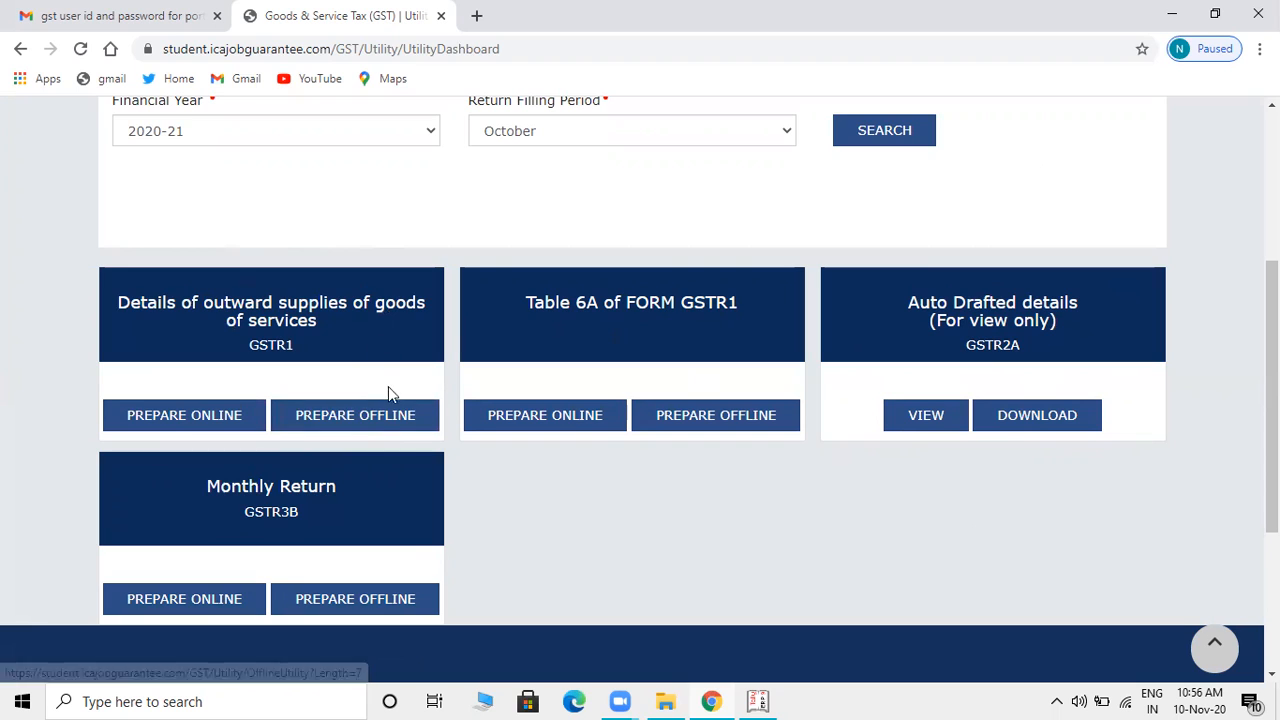
click(353, 420)
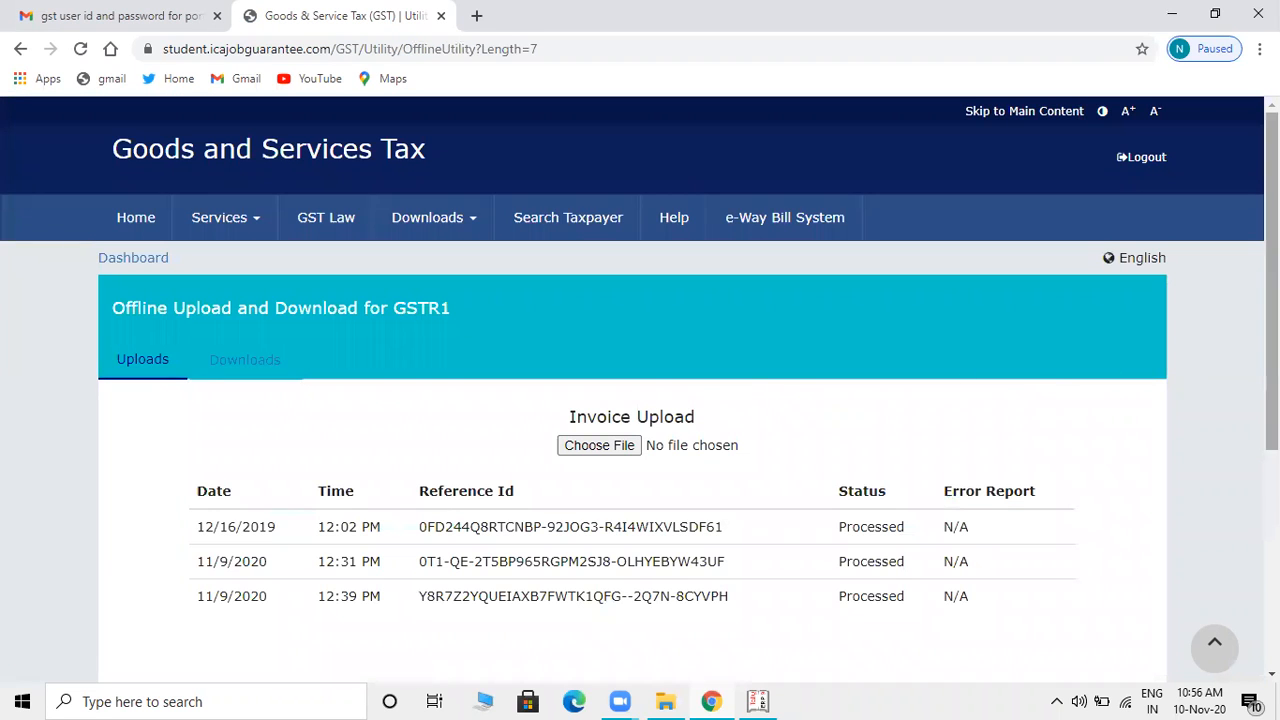
scroll(640, 400, down, 1)
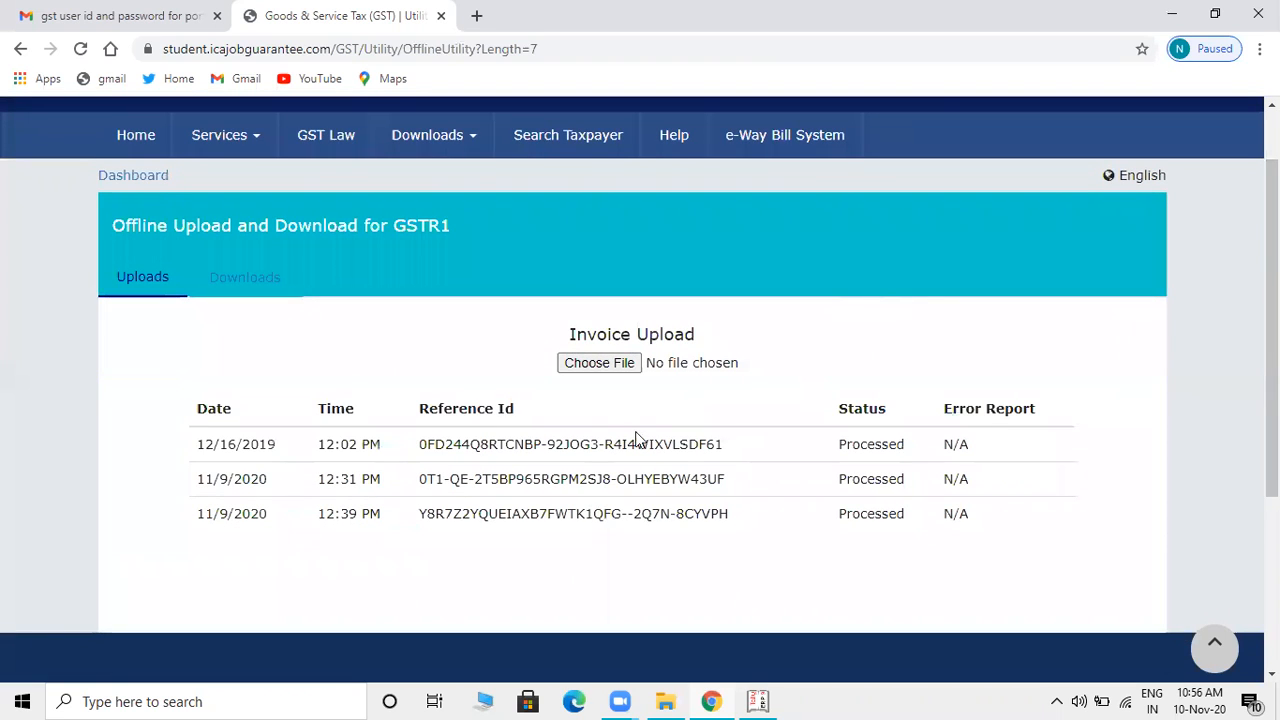
click(607, 366)
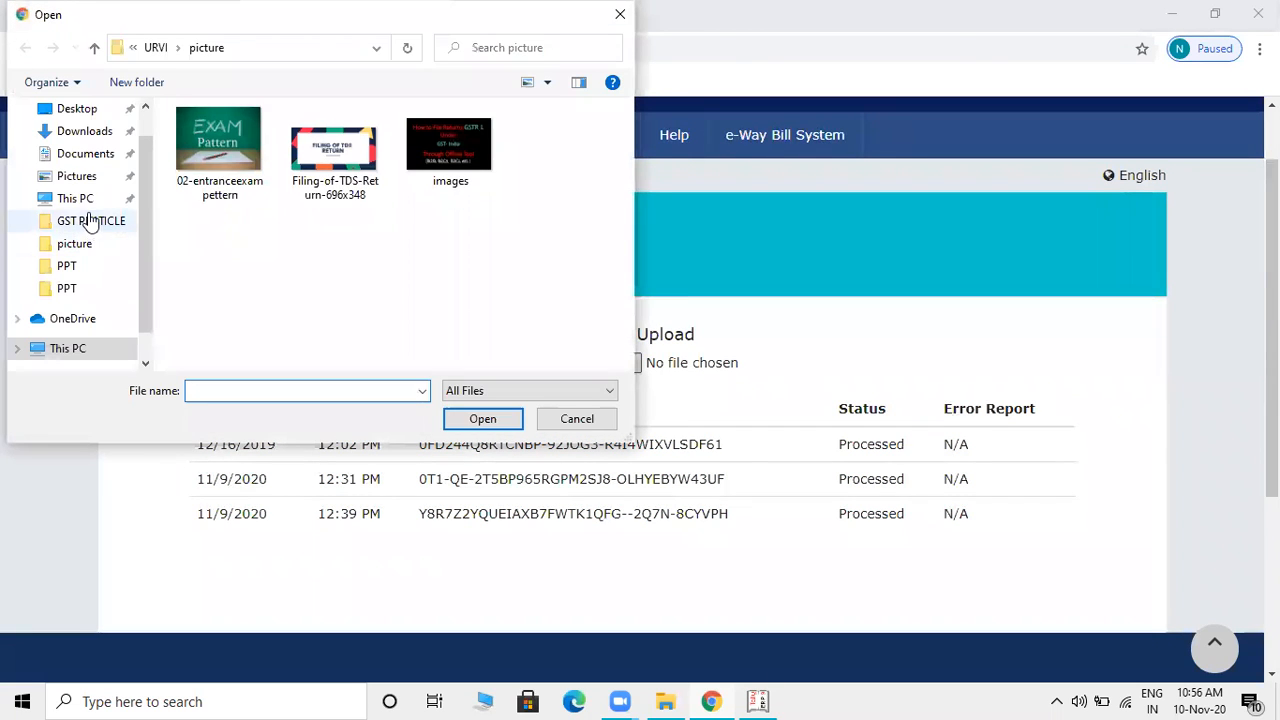
click(90, 220)
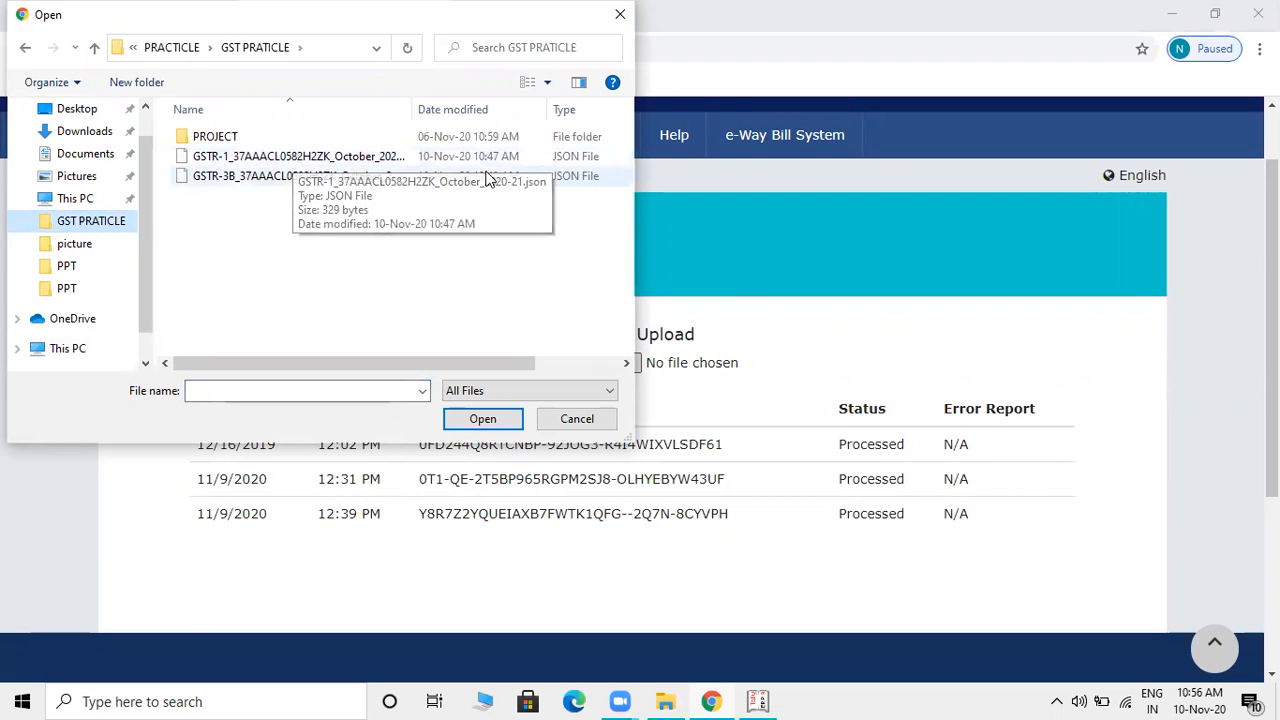
double_click(448, 157)
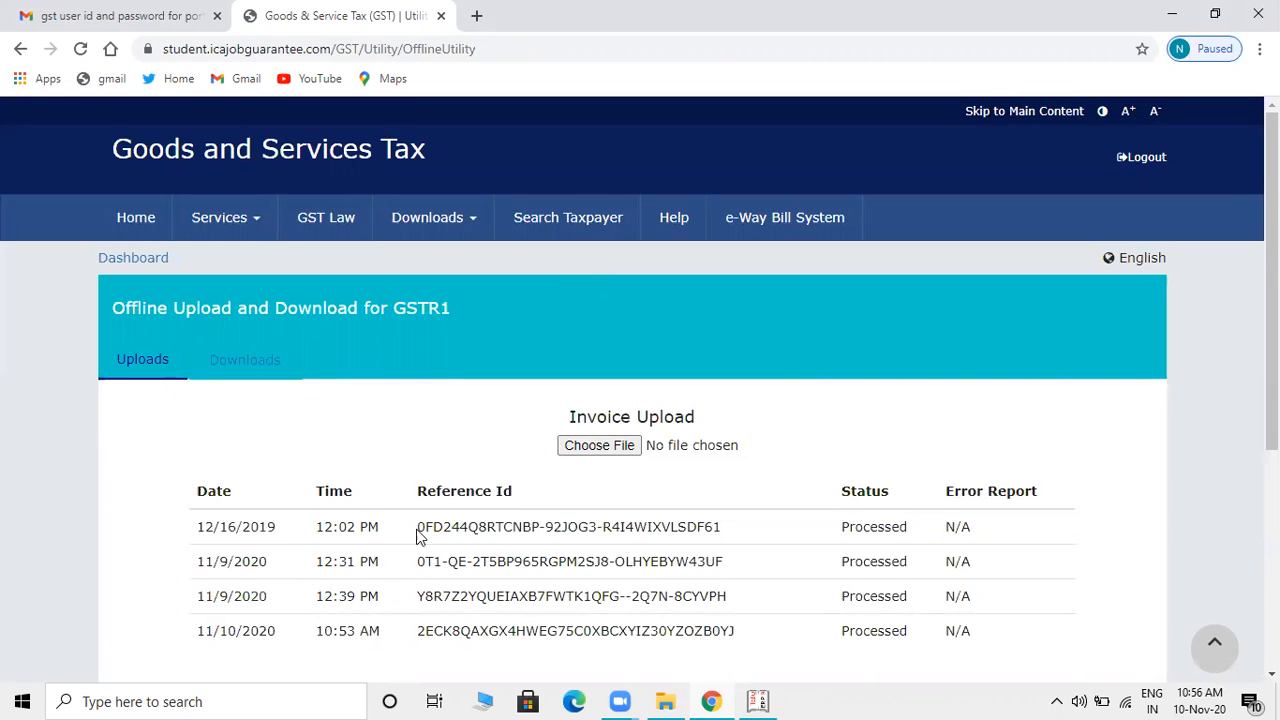
right_click(195, 632)
click(238, 640)
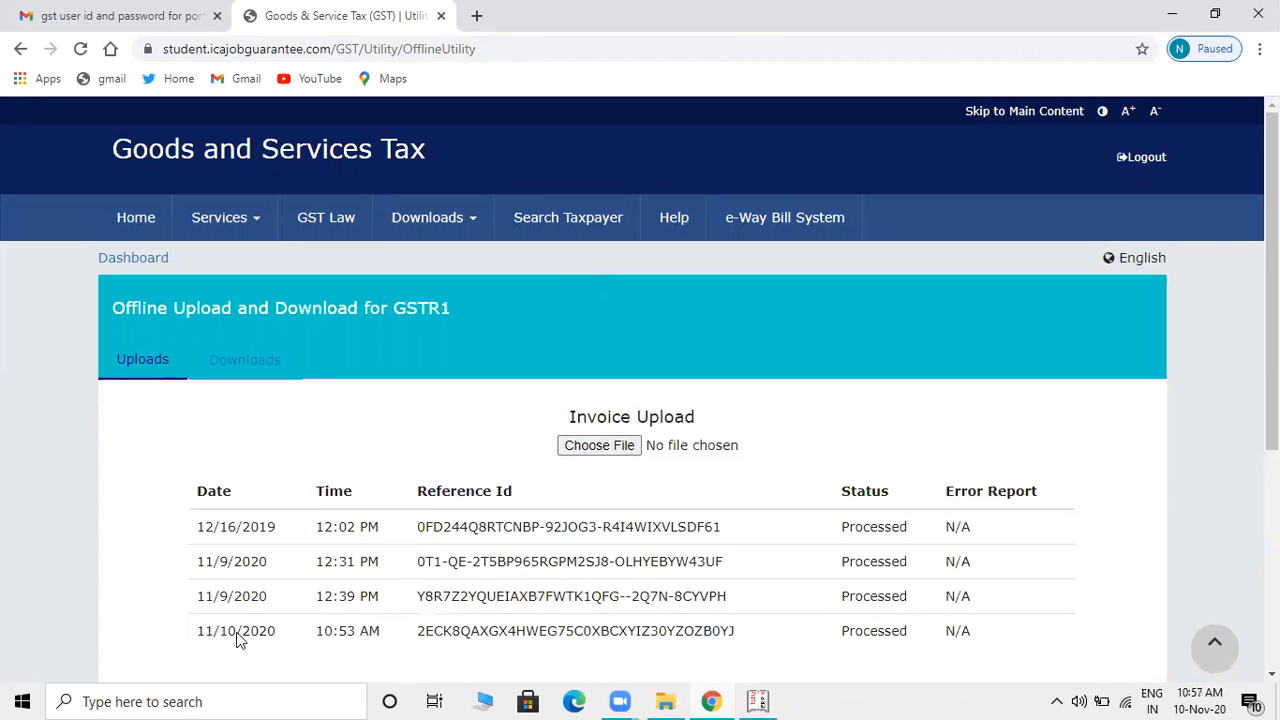